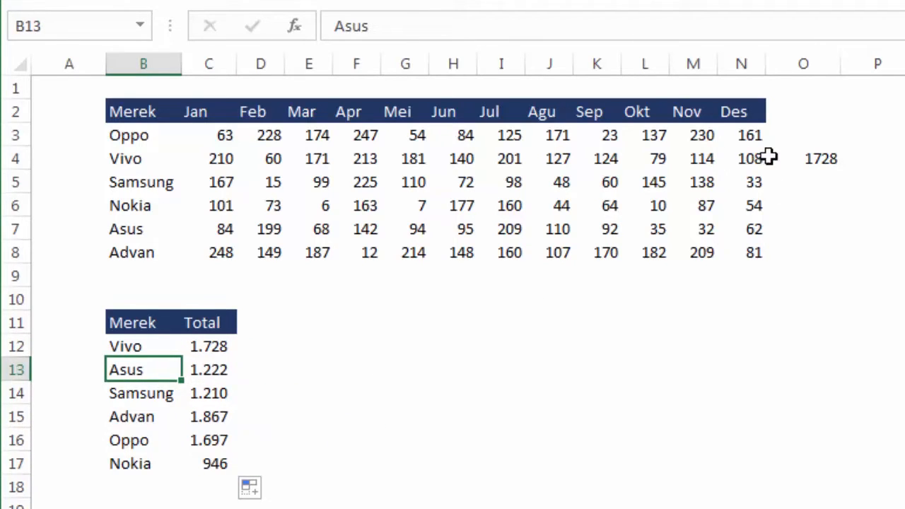
Copy the row total formula in O4 down to O8 beside the sales table.
{"action": "left_click", "coordinate": [833, 160]}
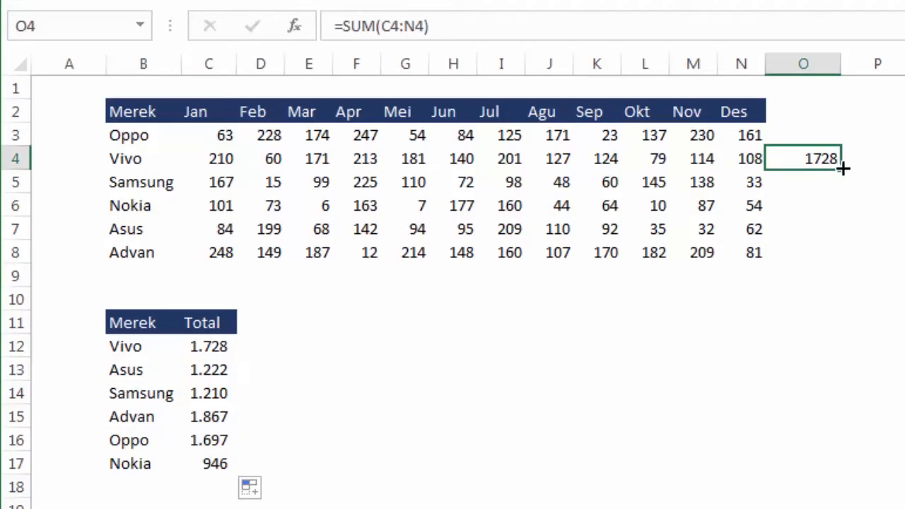
{"action": "left_click_drag", "start_coordinate": [843, 167], "coordinate": [839, 257]}
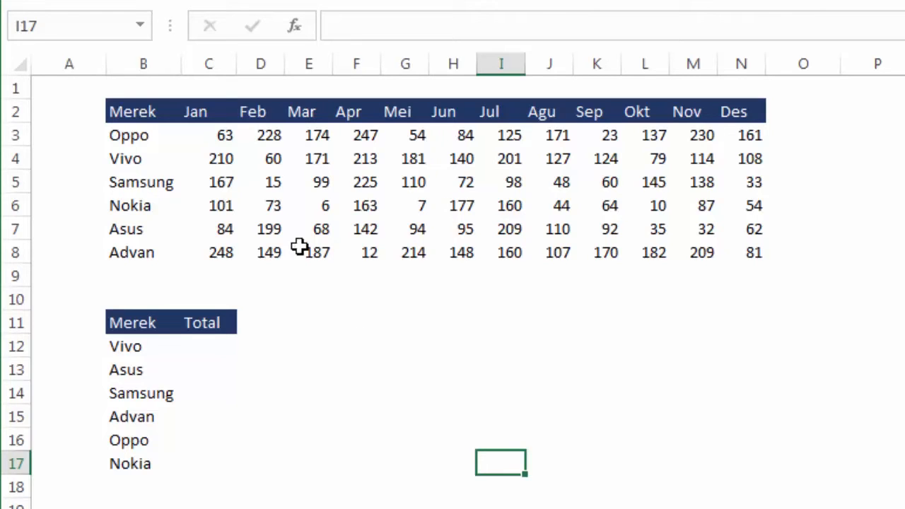
Compare the brand order in the sales and summary tables, and locate the monthly sales rows of Vivo and Asus.
{"action": "left_click", "coordinate": [144, 113]}
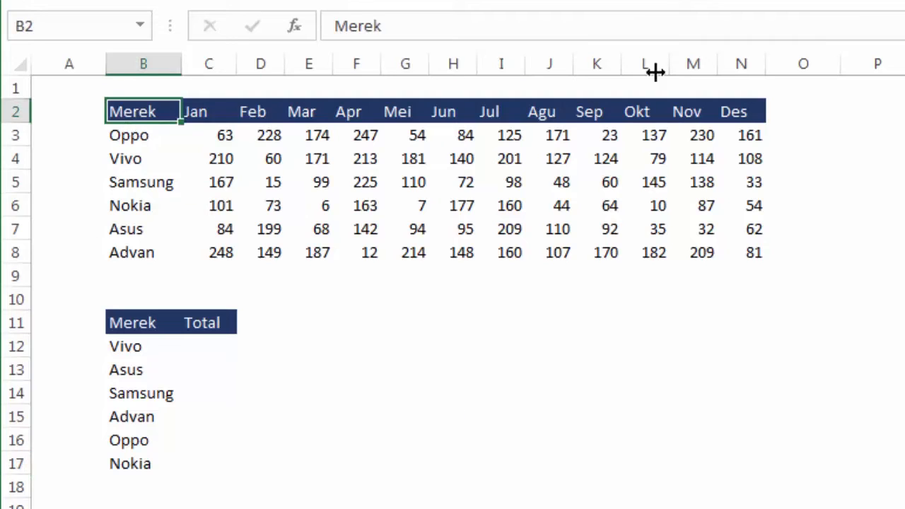
{"action": "left_click", "coordinate": [130, 136]}
{"action": "left_click", "coordinate": [144, 163]}
{"action": "left_click", "coordinate": [152, 184]}
{"action": "left_click", "coordinate": [153, 210]}
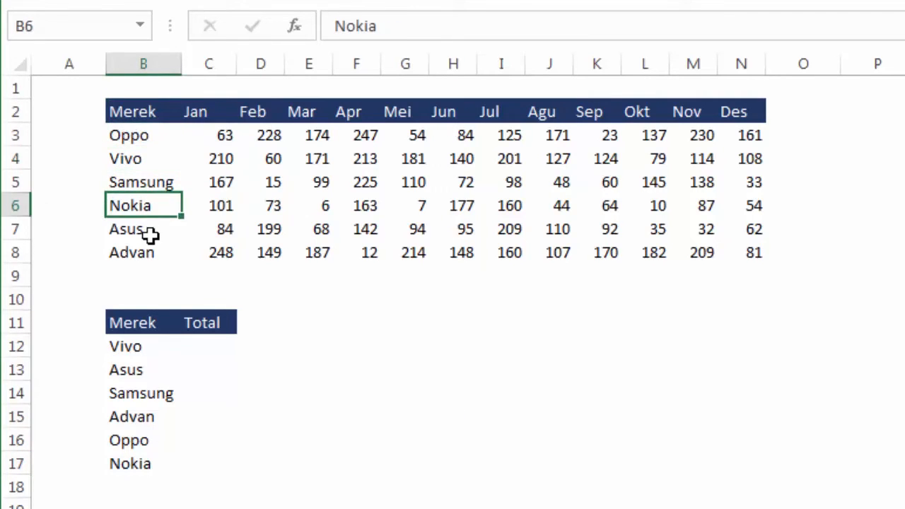
{"action": "left_click", "coordinate": [151, 233]}
{"action": "left_click", "coordinate": [147, 348]}
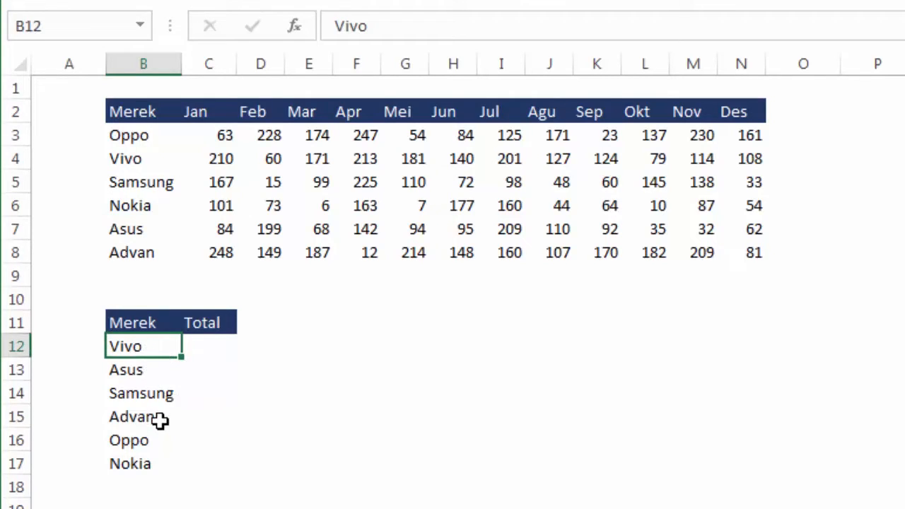
{"action": "key", "text": "Down"}
{"action": "key", "text": "Down"}
{"action": "key", "text": "Down"}
{"action": "key", "text": "Down"}
{"action": "key", "text": "Down"}
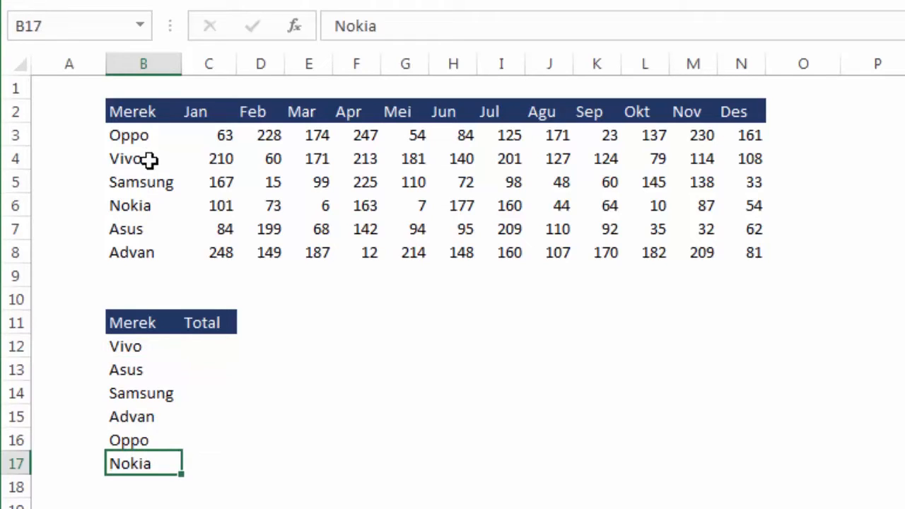
{"action": "left_click_drag", "start_coordinate": [148, 134], "coordinate": [148, 242]}
{"action": "left_click", "coordinate": [147, 242]}
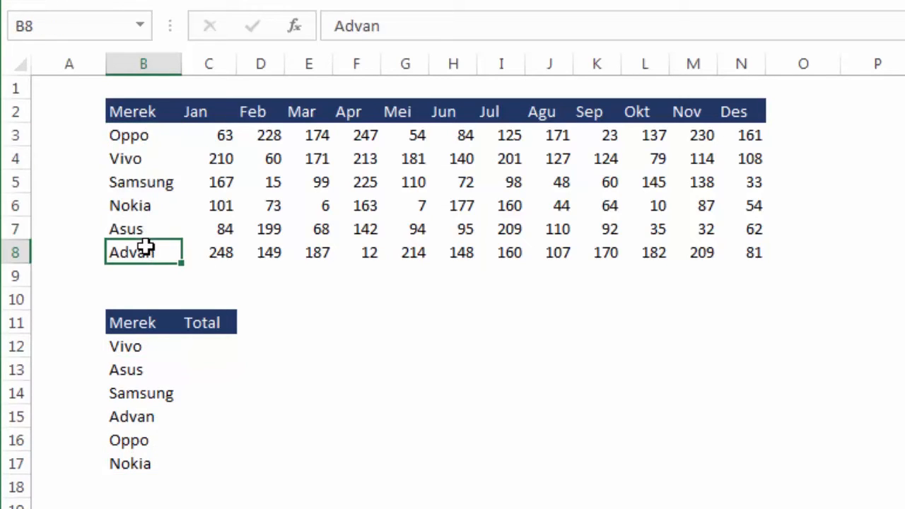
{"action": "left_click", "coordinate": [303, 317]}
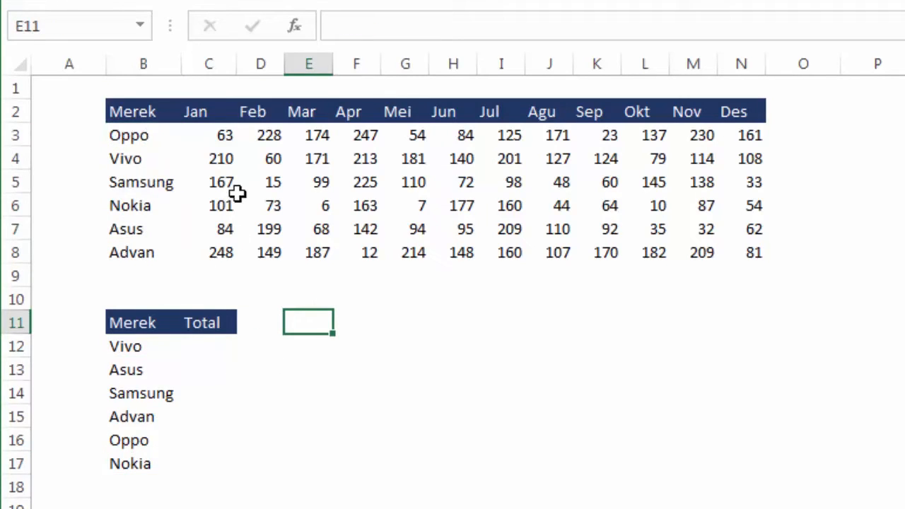
{"action": "left_click", "coordinate": [137, 347]}
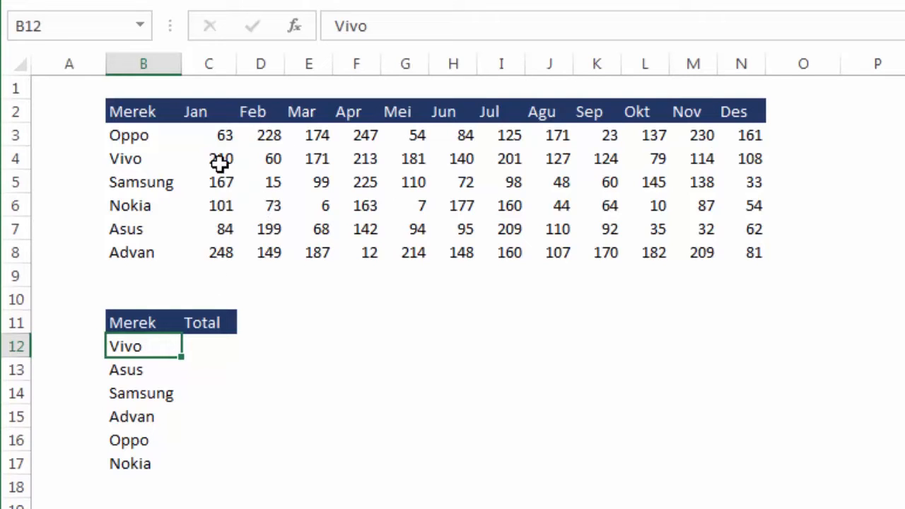
{"action": "left_click_drag", "start_coordinate": [221, 161], "coordinate": [725, 159]}
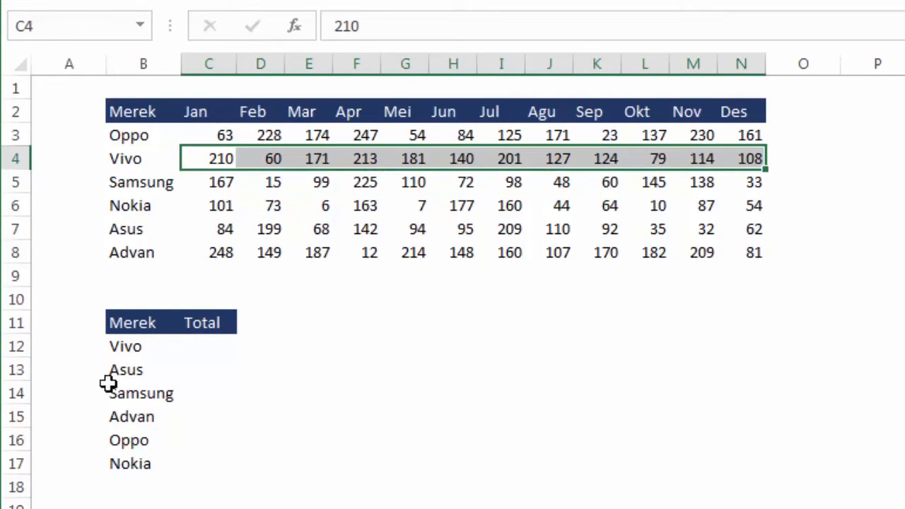
{"action": "left_click", "coordinate": [120, 370]}
{"action": "left_click_drag", "start_coordinate": [212, 229], "coordinate": [754, 229]}
Total Vivo's monthly sales in C12 with a SUM over C4:N4.
{"action": "left_click", "coordinate": [210, 348]}
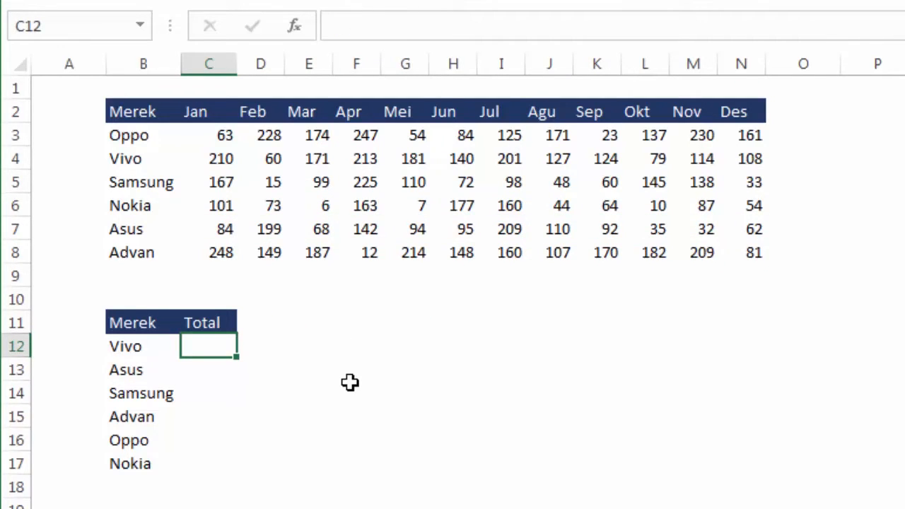
{"action": "type", "text": "=sum"}
{"action": "key", "text": "Tab"}
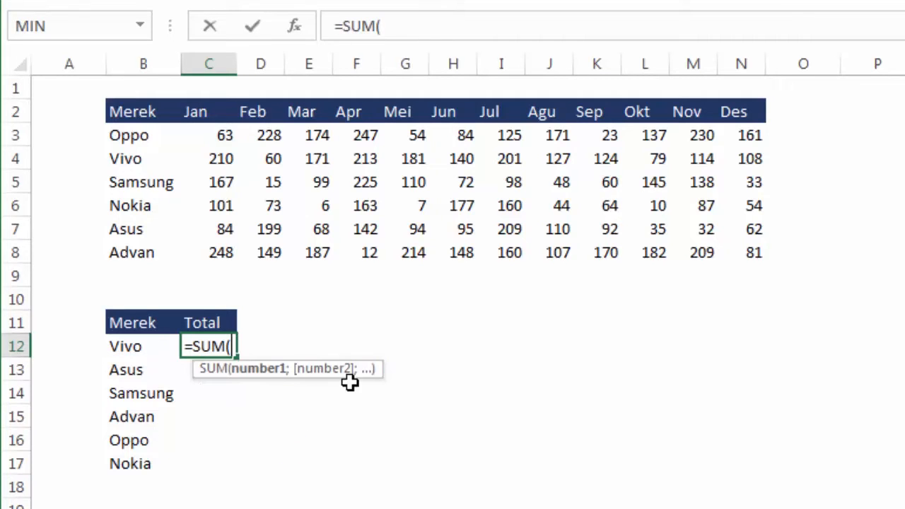
{"action": "left_click_drag", "start_coordinate": [222, 157], "coordinate": [730, 157]}
{"action": "key", "text": "Return"}
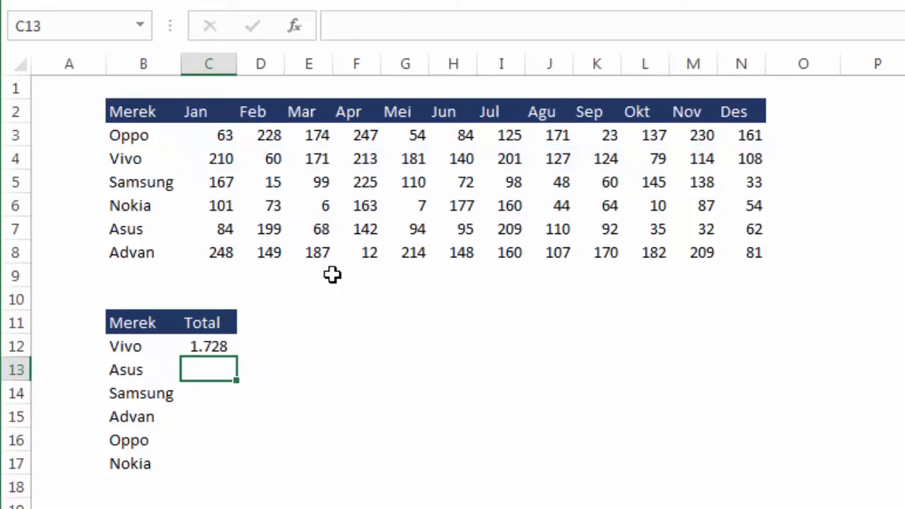
Total Asus's monthly sales in C13 with a SUM over C7:N7.
{"action": "left_click", "coordinate": [211, 350]}
{"action": "left_click", "coordinate": [216, 374]}
{"action": "left_click", "coordinate": [214, 390]}
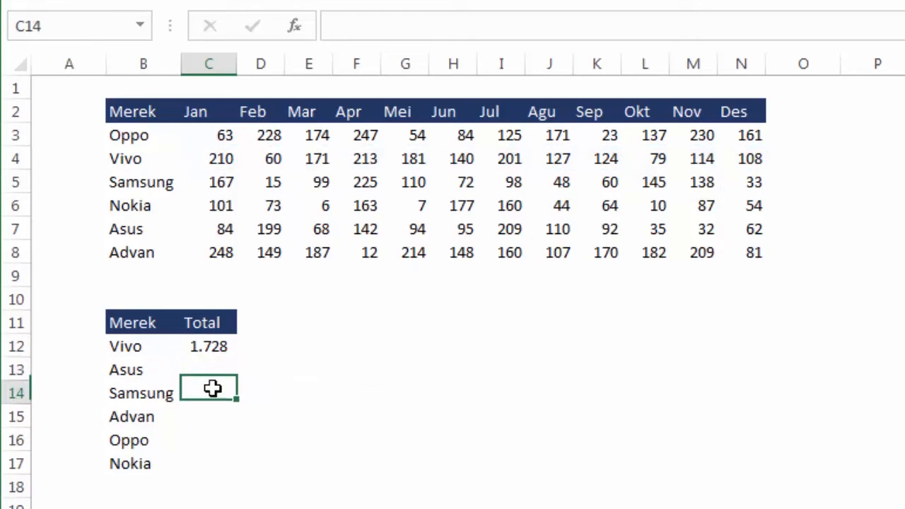
{"action": "left_click_drag", "start_coordinate": [125, 347], "coordinate": [131, 463]}
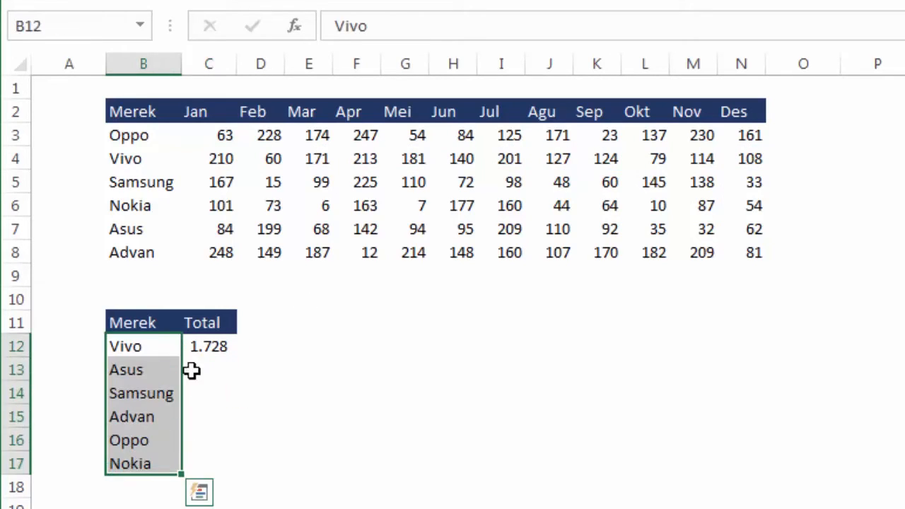
{"action": "left_click", "coordinate": [212, 343]}
{"action": "left_click", "coordinate": [210, 374]}
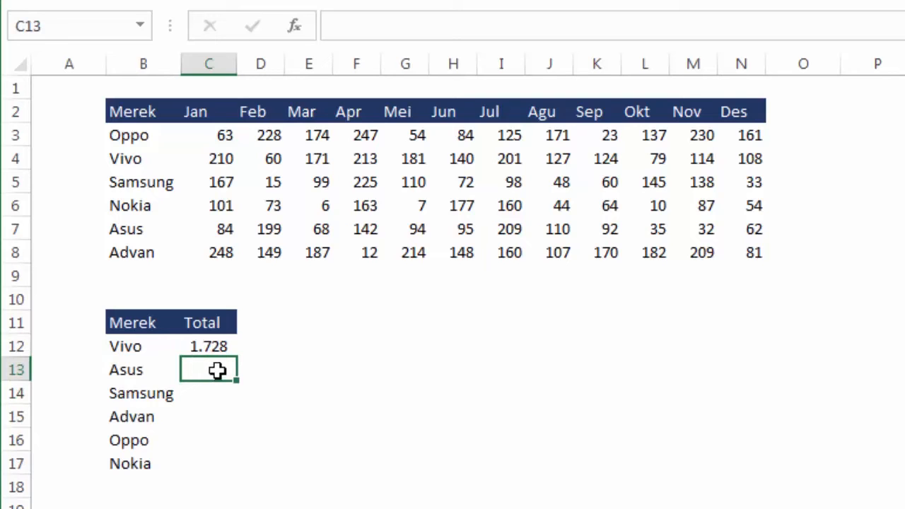
{"action": "type", "text": "=sum"}
{"action": "key", "text": "Tab"}
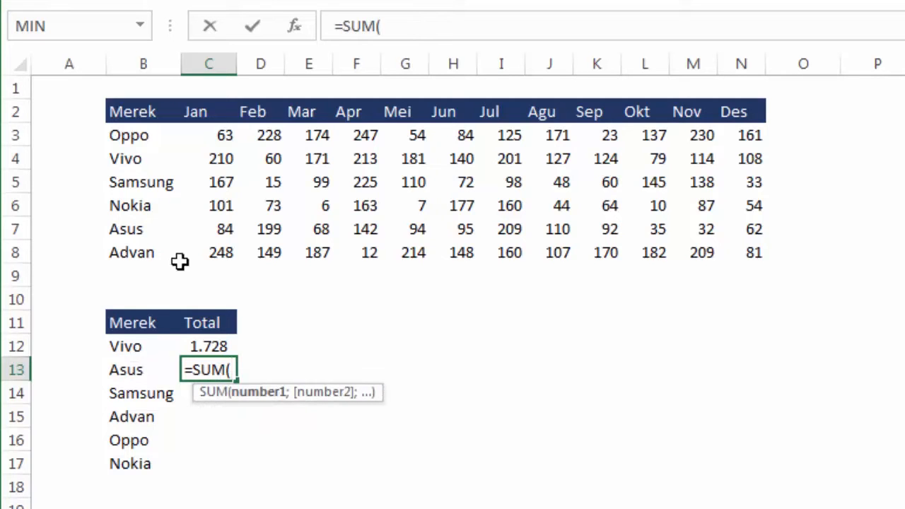
{"action": "left_click_drag", "start_coordinate": [229, 228], "coordinate": [719, 227]}
{"action": "key", "text": "Return"}
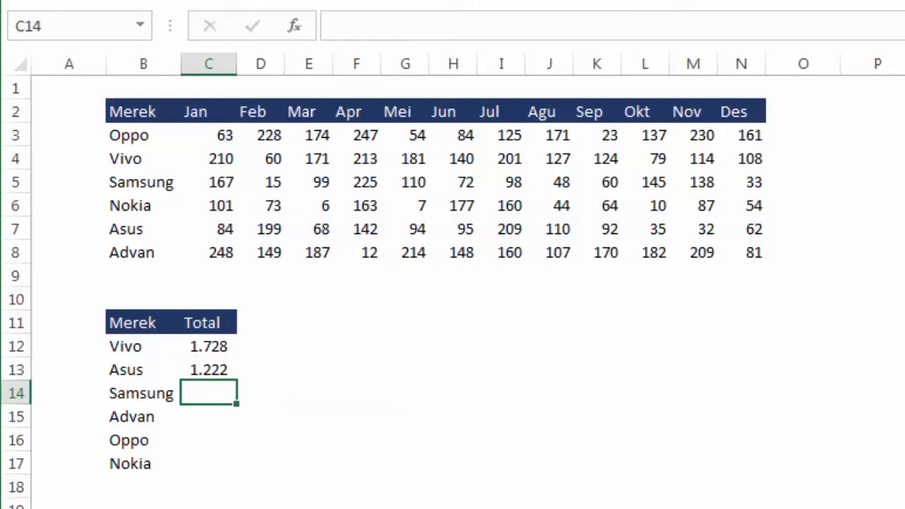
Clear the SUM formulas from the Total cells C12:C14 of the summary table.
{"action": "left_click", "coordinate": [255, 389]}
{"action": "left_click_drag", "start_coordinate": [233, 345], "coordinate": [226, 393]}
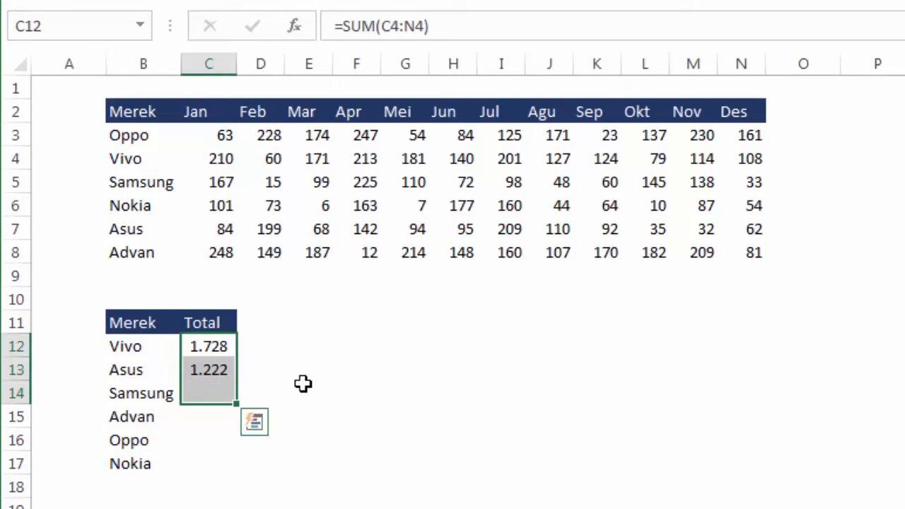
{"action": "key", "text": "Delete"}
{"action": "left_click", "coordinate": [302, 383]}
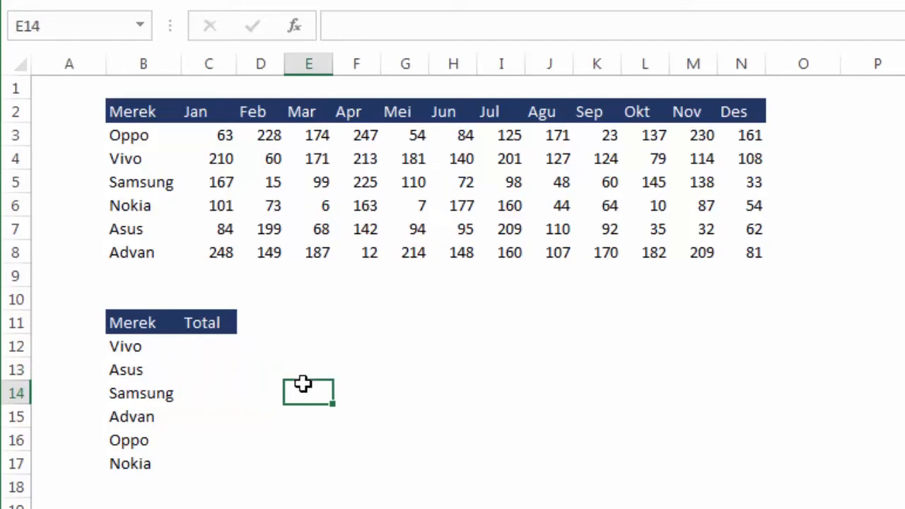
Begin a VLOOKUP formula in Vivo's Total cell C12 with lookup value B12 and the absolute table range $B$3:$N$8.
{"action": "left_click", "coordinate": [205, 345]}
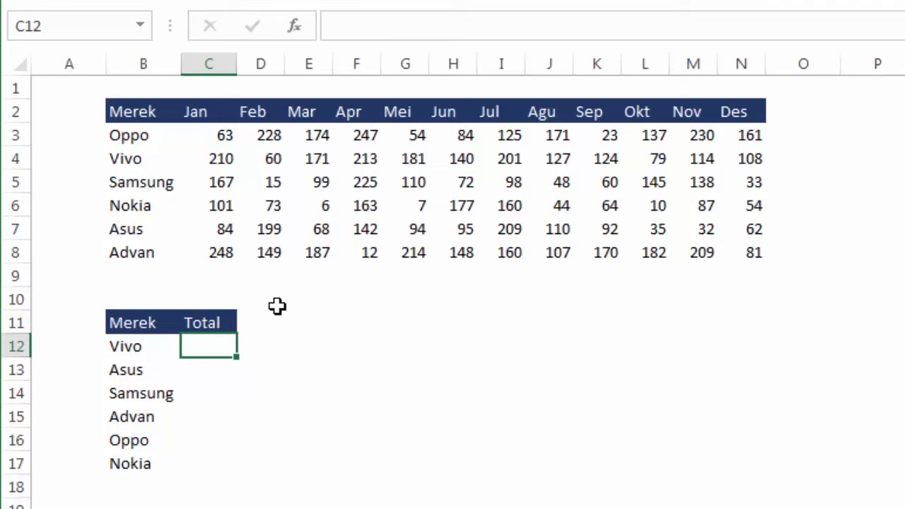
{"action": "left_click_drag", "start_coordinate": [221, 134], "coordinate": [223, 251]}
{"action": "left_click_drag", "start_coordinate": [739, 108], "coordinate": [754, 205]}
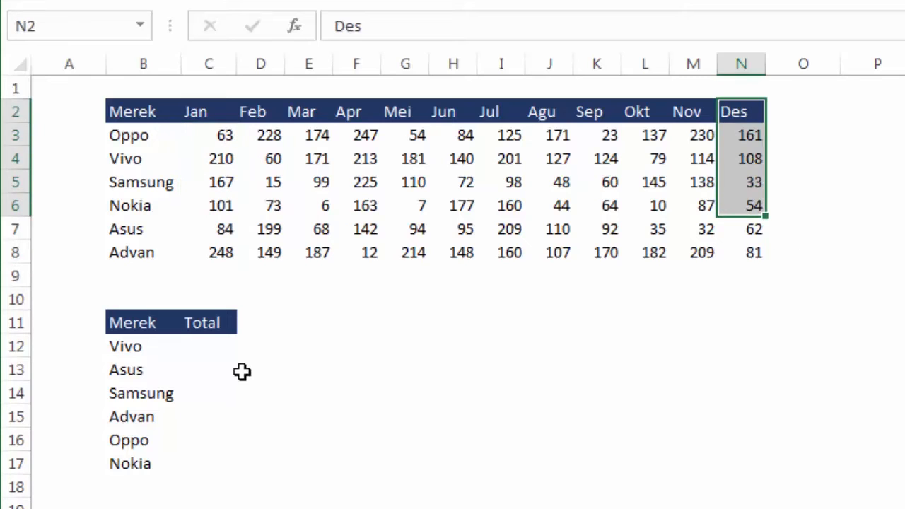
{"action": "left_click", "coordinate": [225, 344]}
{"action": "type", "text": "=vlo"}
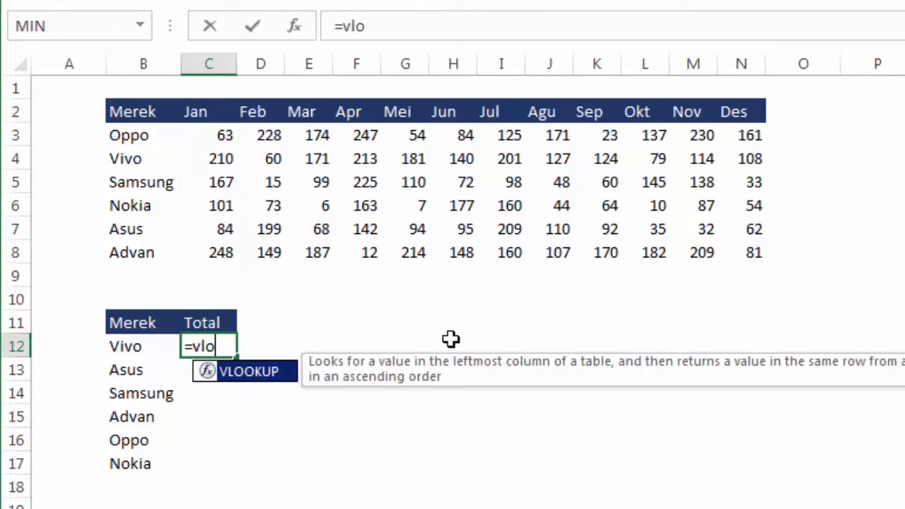
{"action": "key", "text": "Tab"}
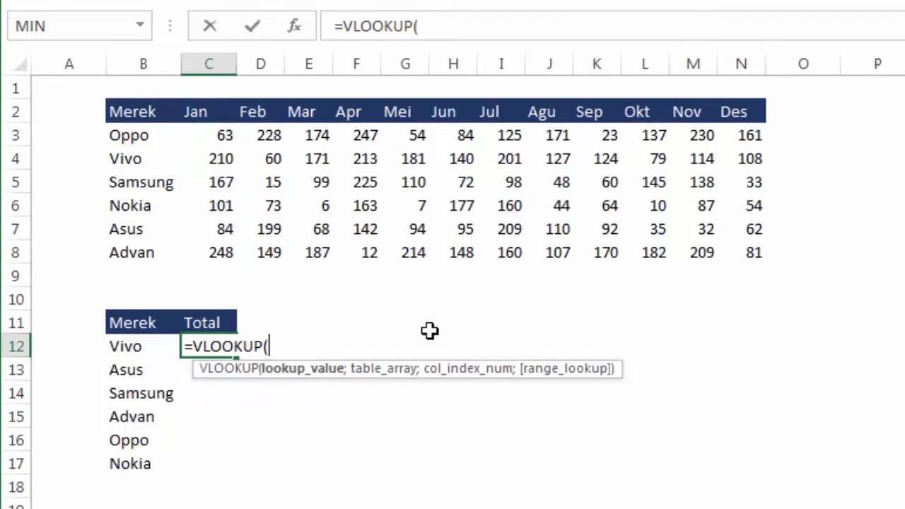
{"action": "left_click", "coordinate": [145, 340]}
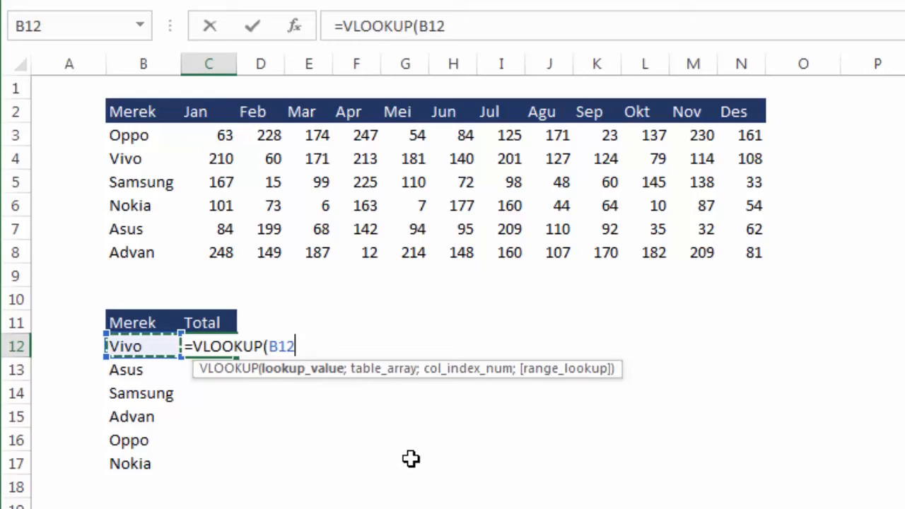
{"action": "type", "text": ";"}
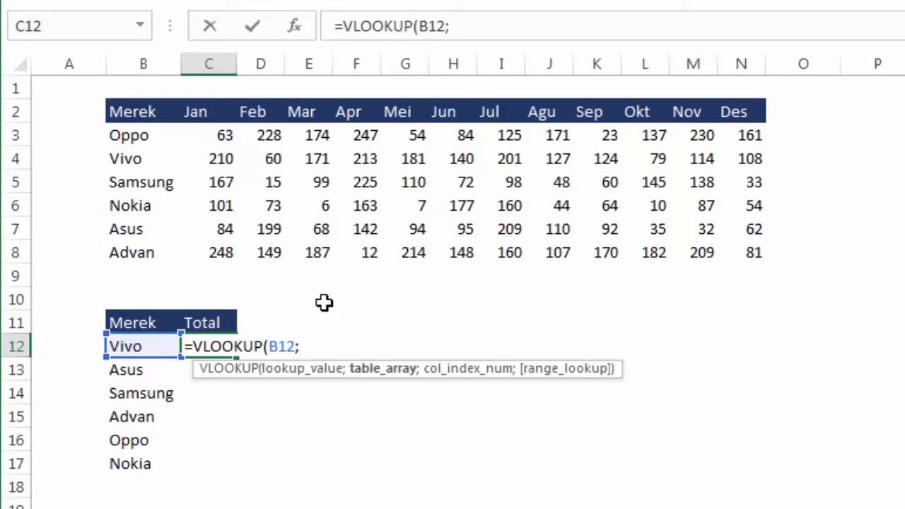
{"action": "left_click_drag", "start_coordinate": [152, 137], "coordinate": [733, 258]}
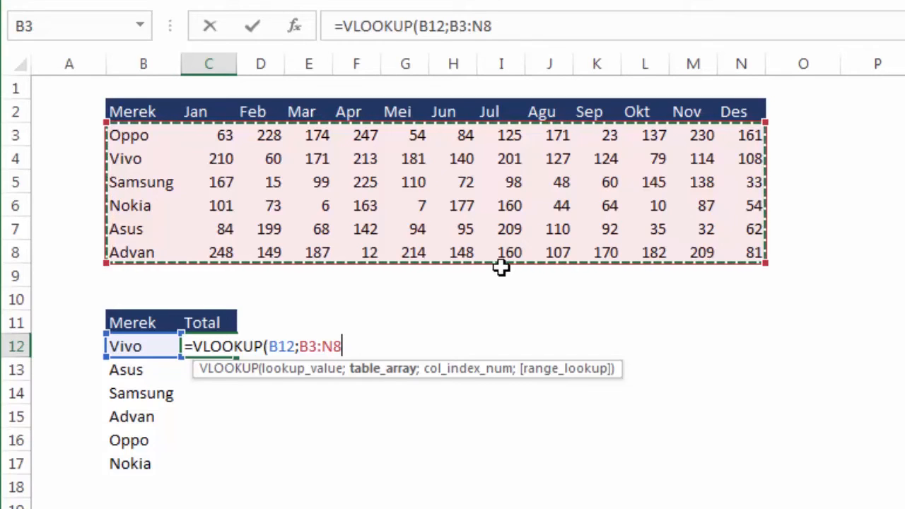
{"action": "key", "text": "F4"}
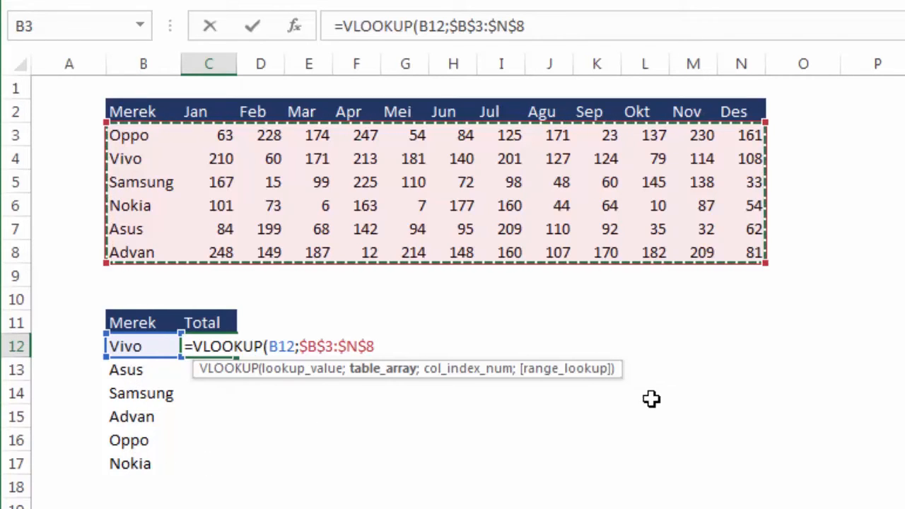
Add the column index array {2;3;4;5;6;7;8;9;10;11;12;13} and the exact match option FALSE to the VLOOKUP in C12.
{"action": "type", "text": ";{2;3;4"}
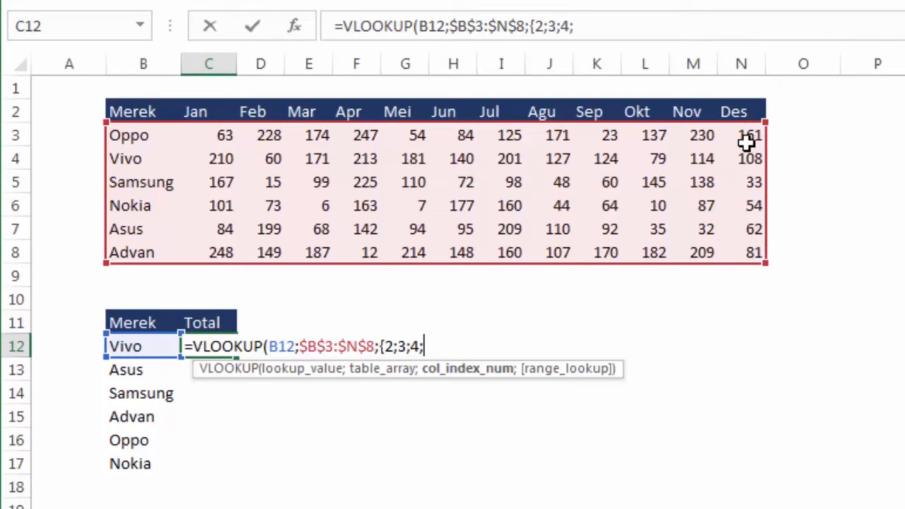
{"action": "type", "text": "5;6;7;8;"}
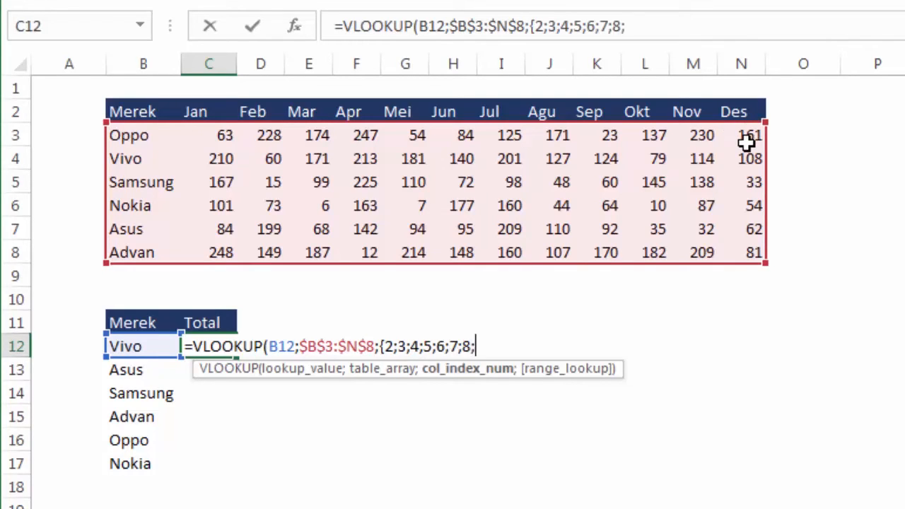
{"action": "type", "text": "9;10;11;12;13"}
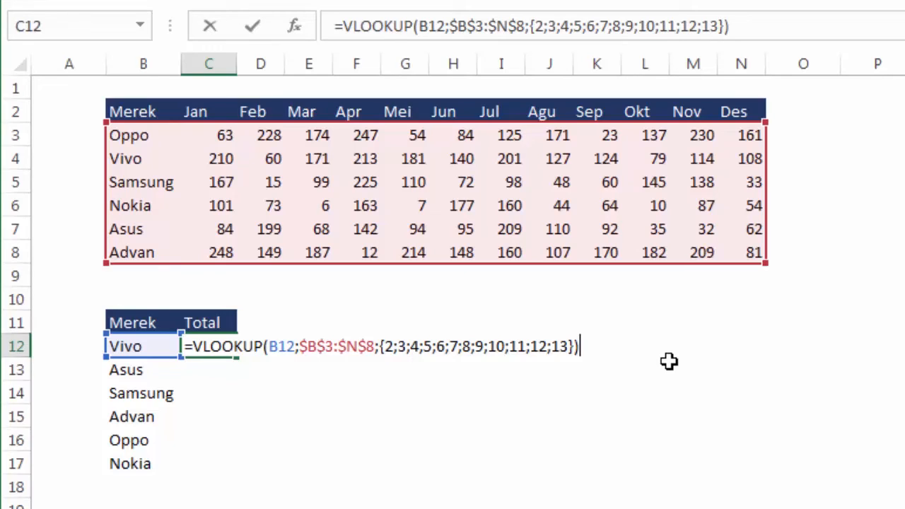
{"action": "key", "text": "BackSpace"}
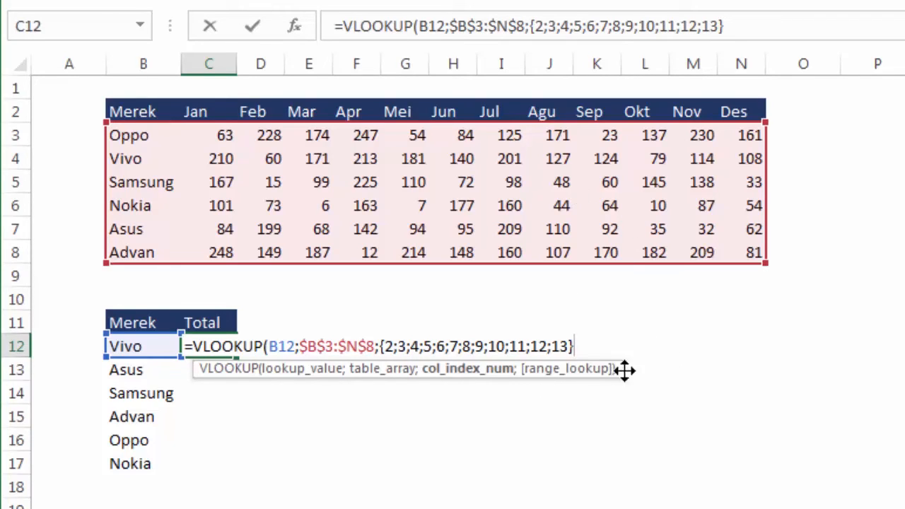
{"action": "type", "text": ";"}
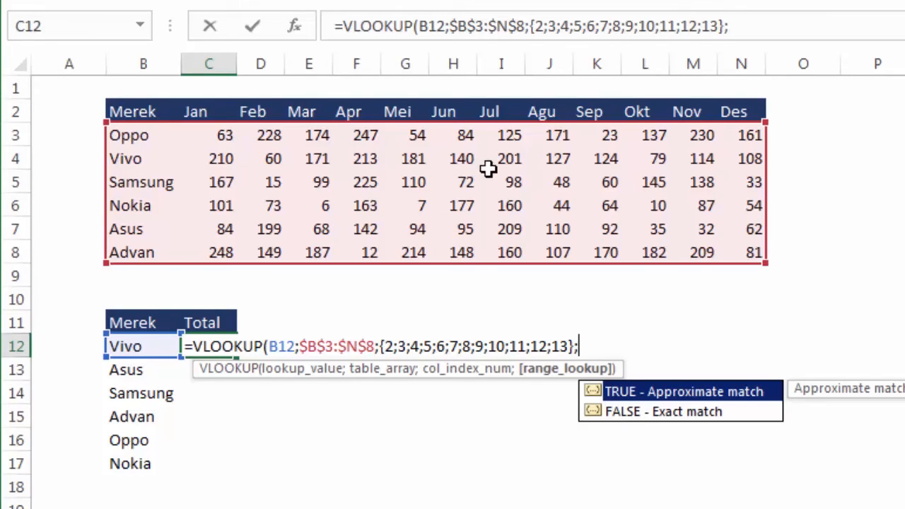
{"action": "key", "text": "Down"}
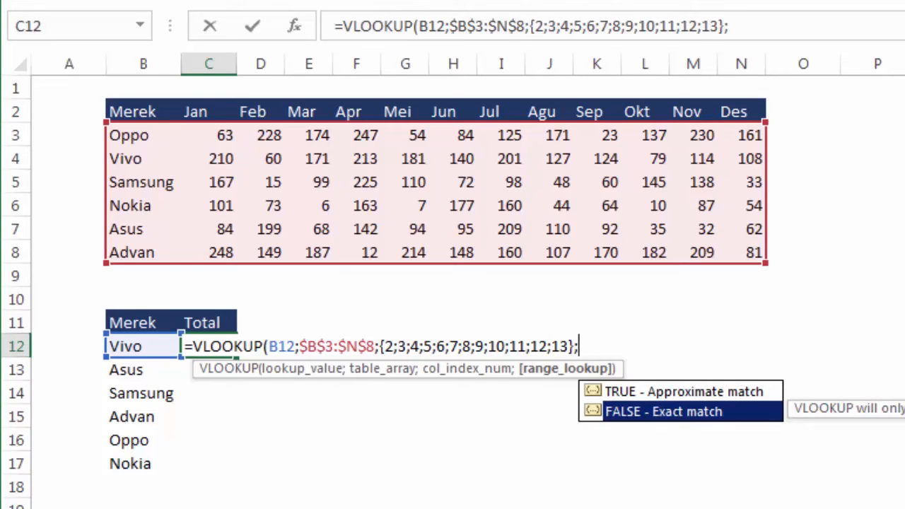
{"action": "key", "text": "Tab"}
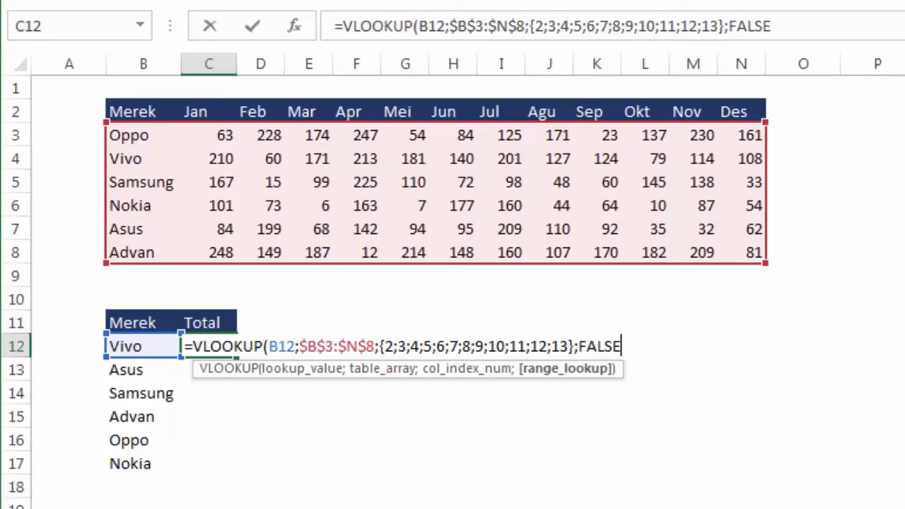
Enter the VLOOKUP in C12 as an array formula and check it against Vivo's January sales in C4.
{"action": "key", "text": "ctrl+shift+Return"}
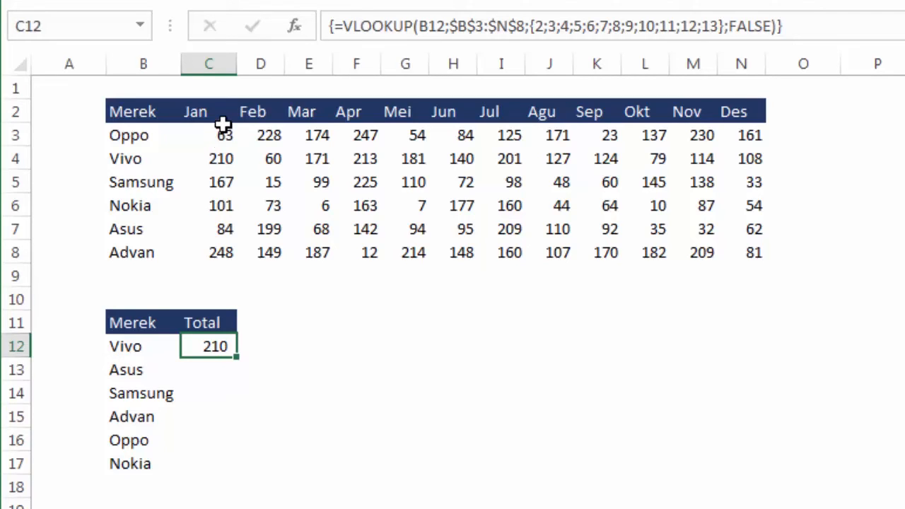
{"action": "left_click_drag", "start_coordinate": [223, 125], "coordinate": [228, 255]}
{"action": "left_click", "coordinate": [218, 158]}
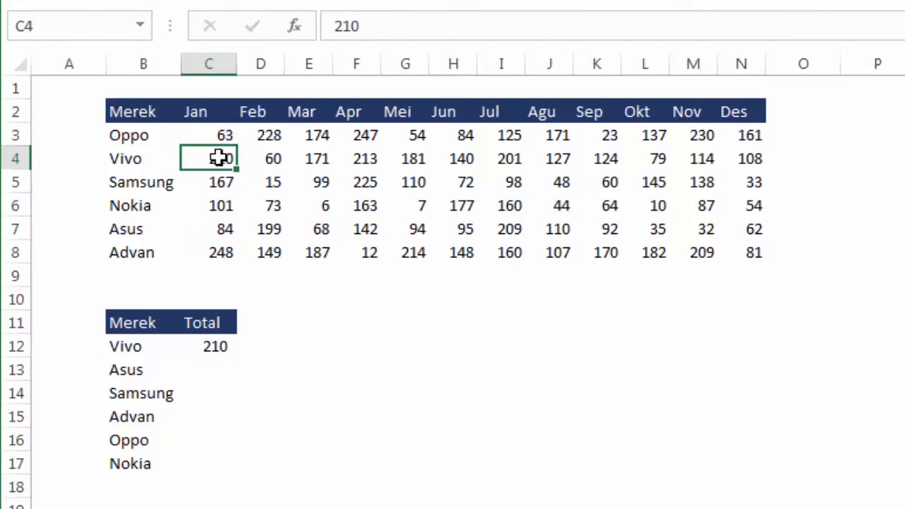
Wrap the VLOOKUP in C12 in a SUM function, enter it as an array formula, and accept the proposed closing-parenthesis correction.
{"action": "double_click", "coordinate": [212, 346]}
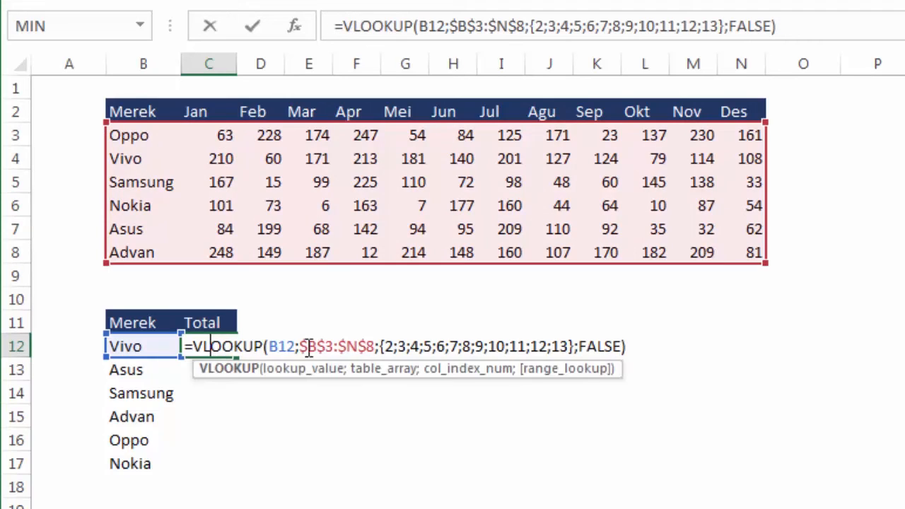
{"action": "left_click", "coordinate": [399, 348]}
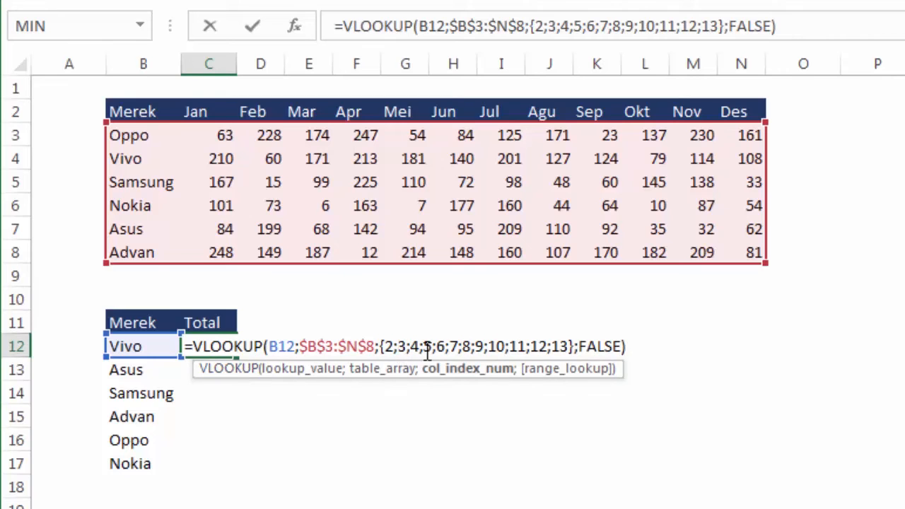
{"action": "left_click", "coordinate": [197, 346]}
{"action": "type", "text": "sum"}
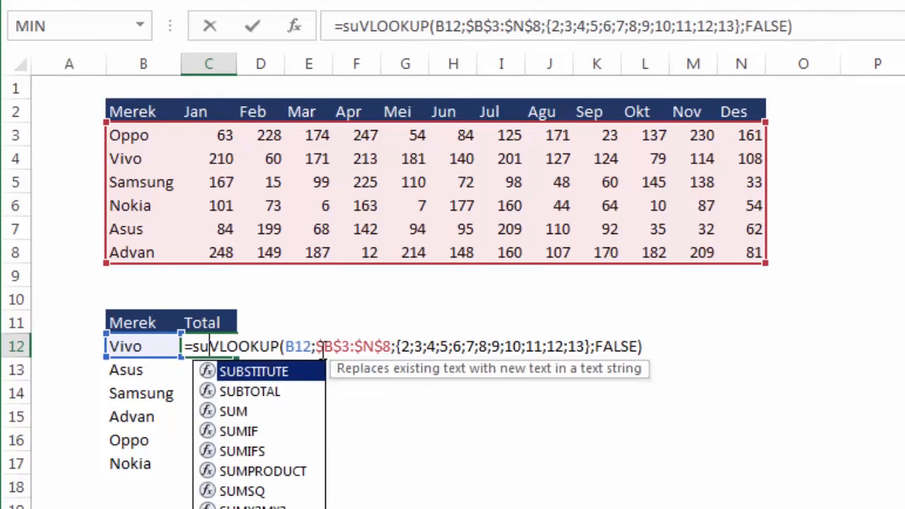
{"action": "key", "text": "Tab"}
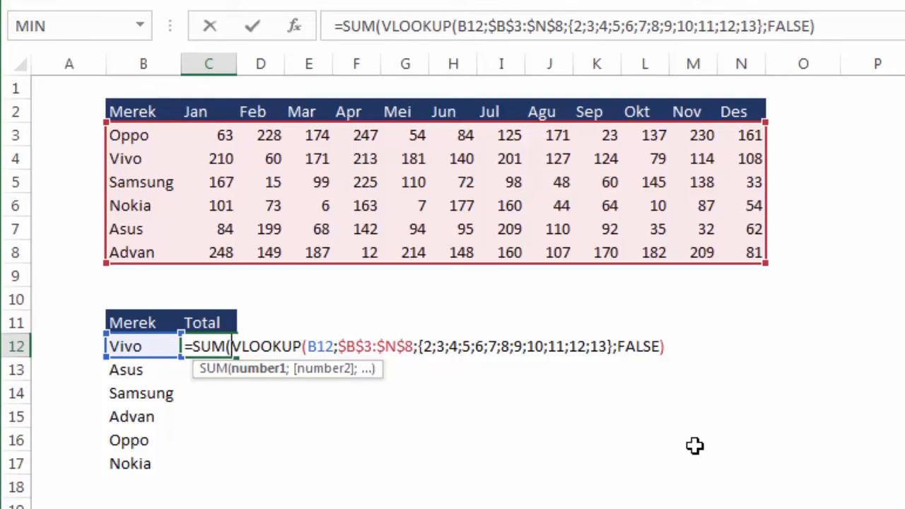
{"action": "key", "text": "Return"}
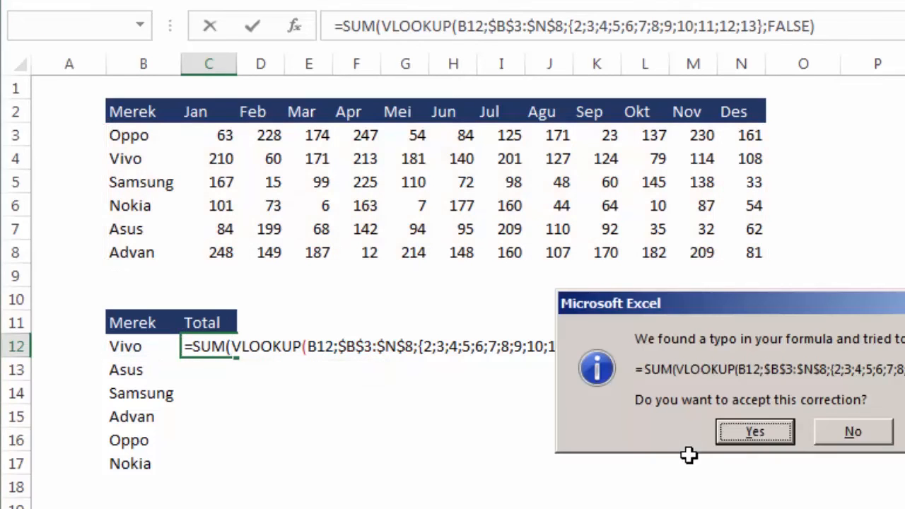
{"action": "left_click_drag", "start_coordinate": [728, 311], "coordinate": [382, 398]}
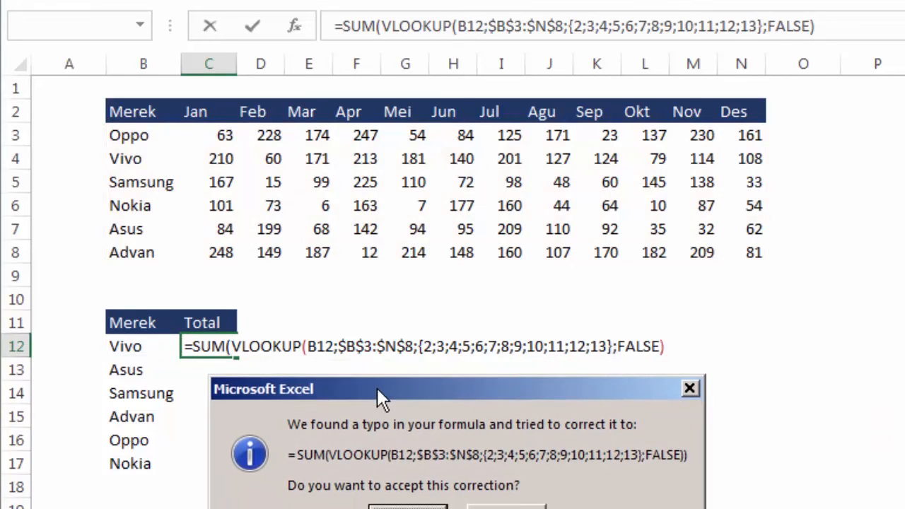
{"action": "left_click", "coordinate": [424, 508]}
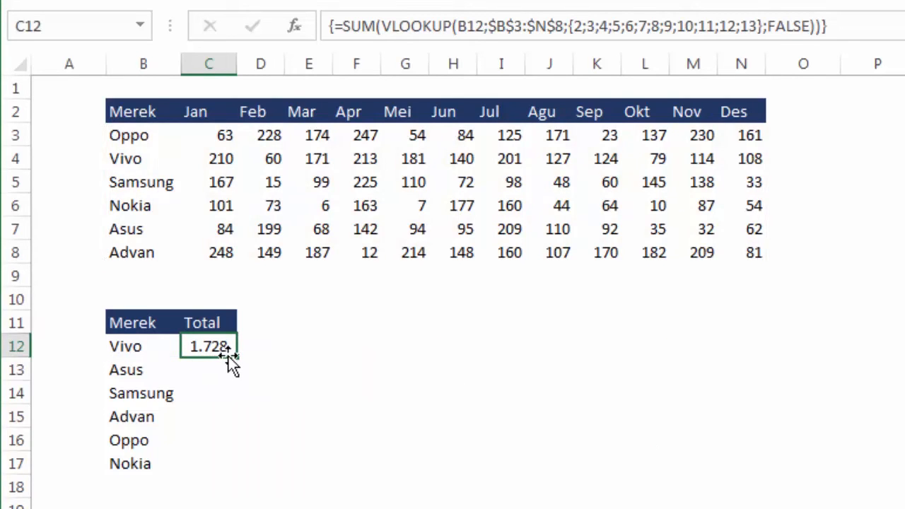
Add a check total for Vivo in O4 using SUM over C4:N4.
{"action": "left_click", "coordinate": [125, 346]}
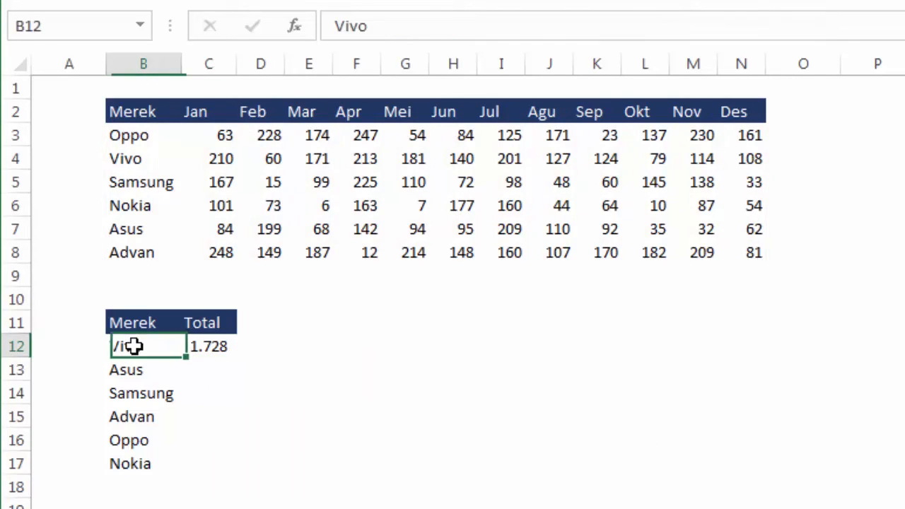
{"action": "left_click", "coordinate": [138, 162]}
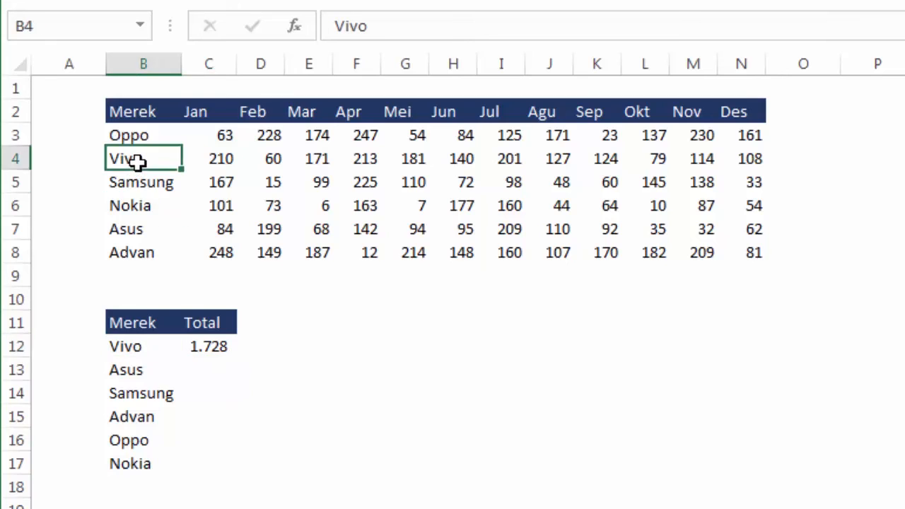
{"action": "left_click", "coordinate": [815, 160]}
{"action": "type", "text": "=sum"}
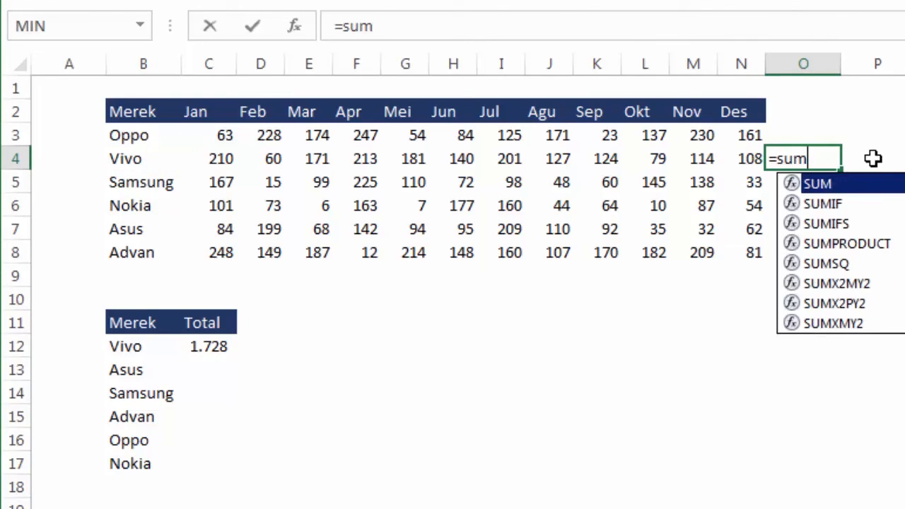
{"action": "key", "text": "Tab"}
{"action": "key", "text": "Left"}
{"action": "key", "text": "ctrl+shift+Left"}
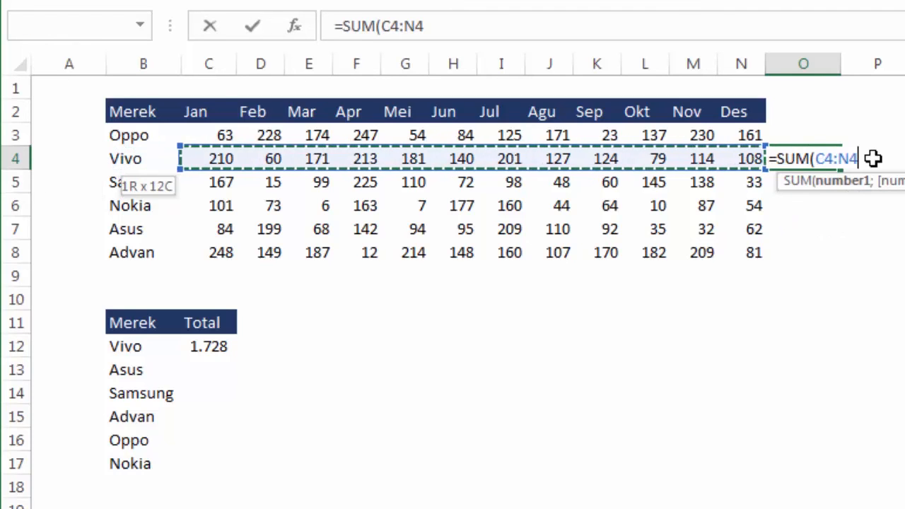
{"action": "key", "text": "Return"}
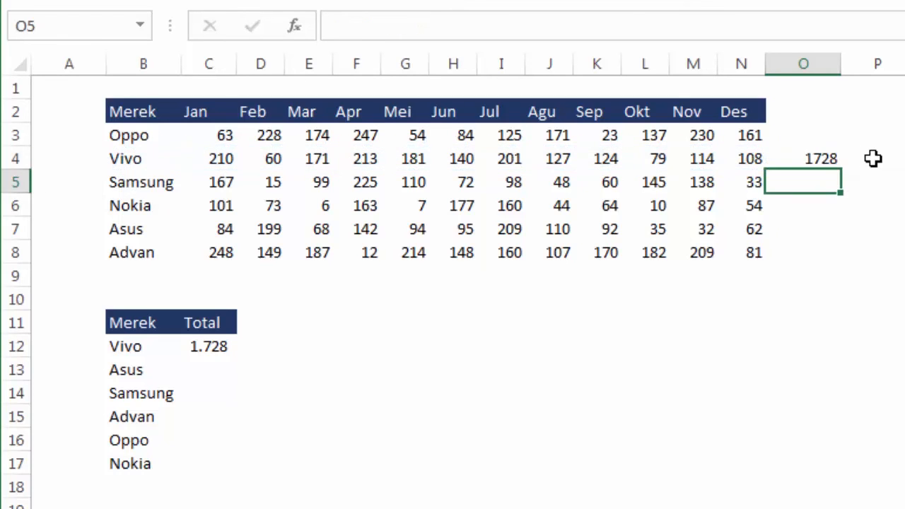
{"action": "left_click", "coordinate": [802, 160]}
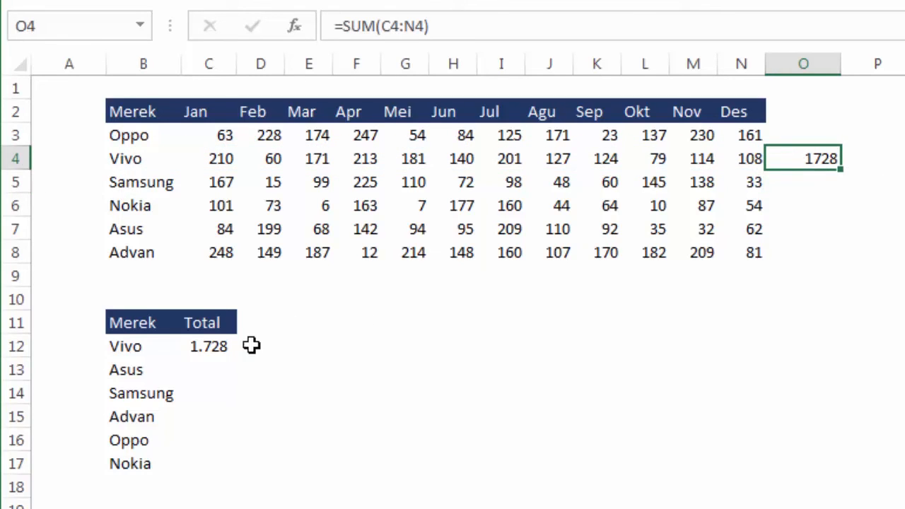
Fill the SUM-VLOOKUP array formula from C12 down through C17 for the remaining brands.
{"action": "left_click", "coordinate": [216, 346]}
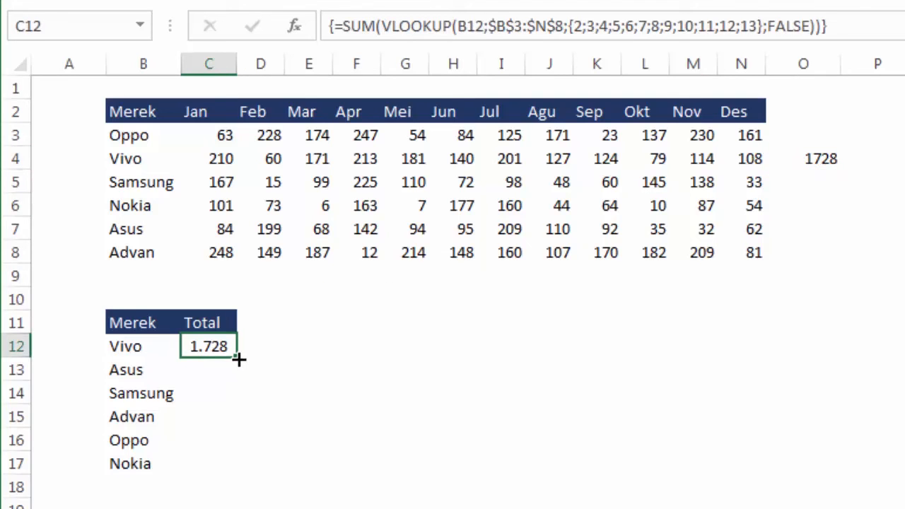
{"action": "left_click_drag", "start_coordinate": [239, 359], "coordinate": [239, 476]}
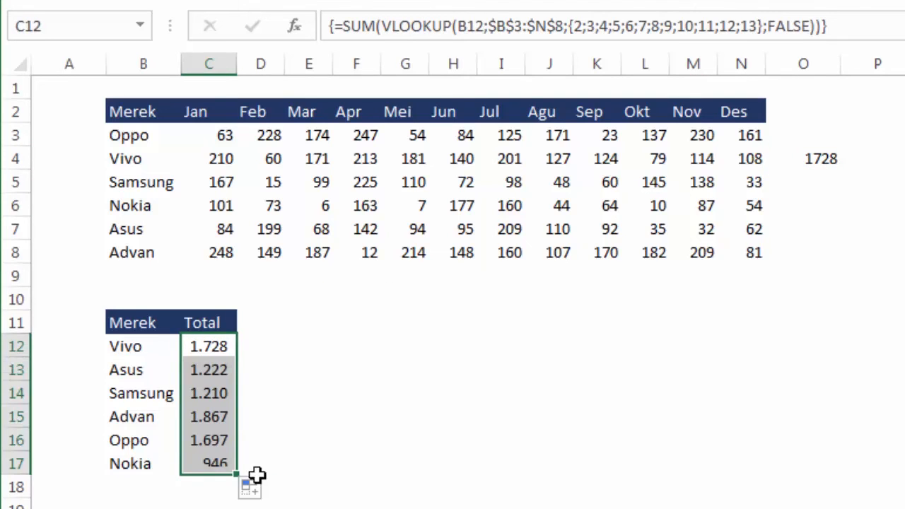
{"action": "left_click", "coordinate": [338, 445]}
Copy the check SUM from O4 down to O8 and up to O3 to cover every brand.
{"action": "left_click", "coordinate": [130, 370]}
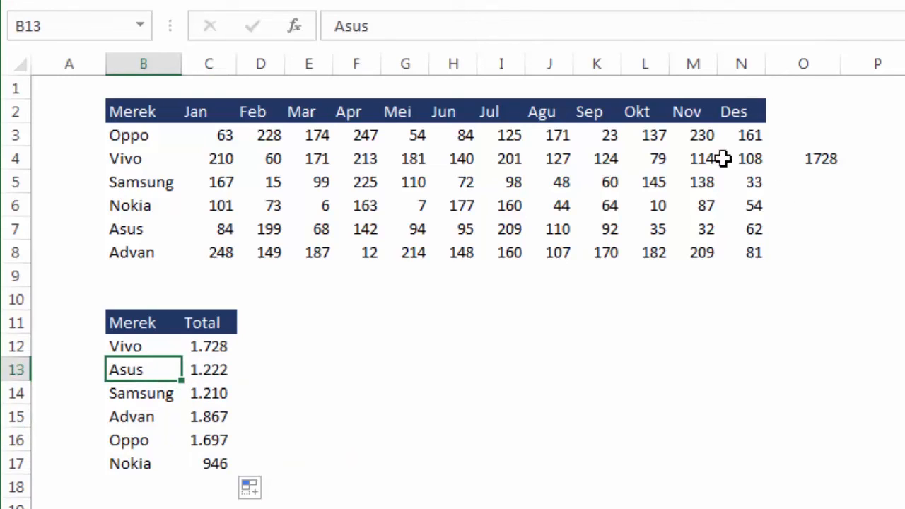
{"action": "left_click", "coordinate": [833, 160]}
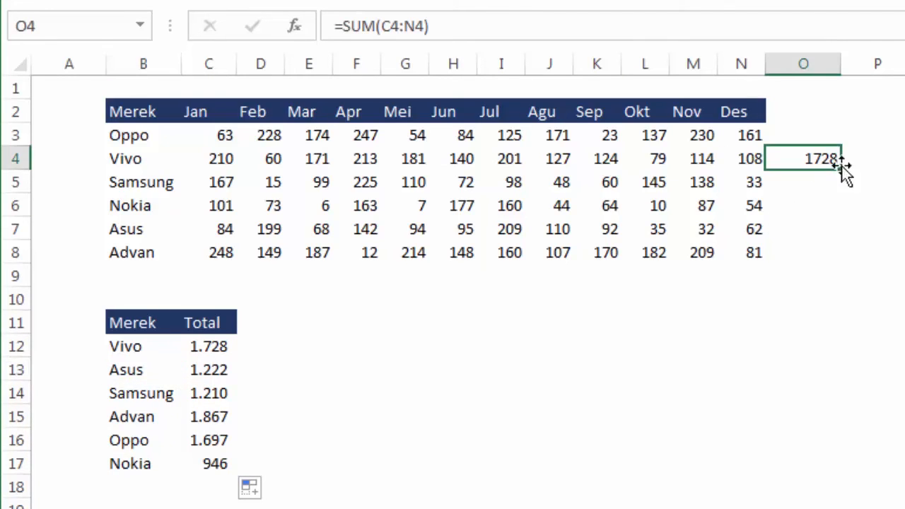
{"action": "left_click_drag", "start_coordinate": [841, 168], "coordinate": [840, 256]}
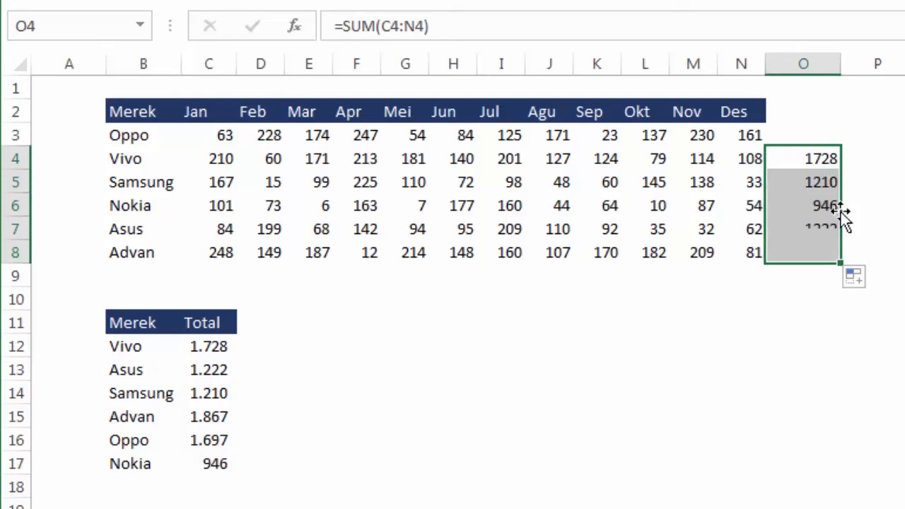
{"action": "left_click", "coordinate": [831, 157]}
{"action": "left_click_drag", "start_coordinate": [841, 170], "coordinate": [845, 134]}
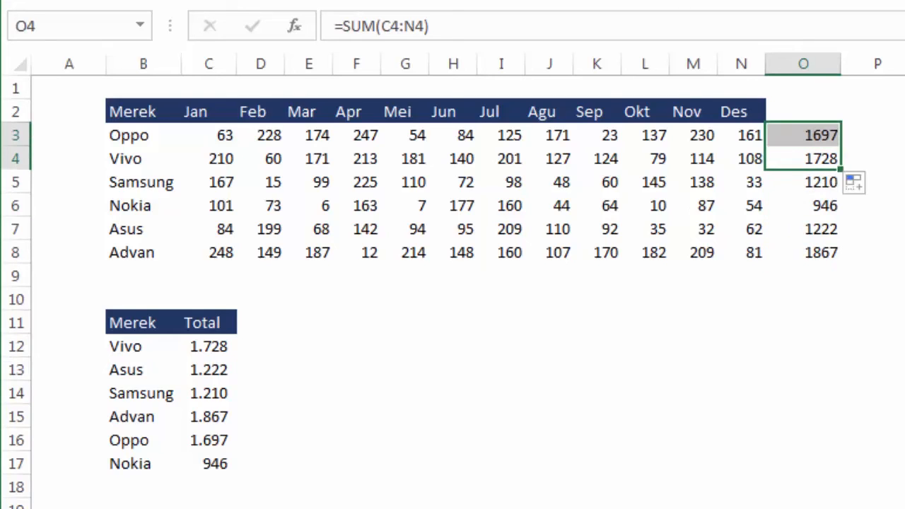
Compare the check sums in column O with the Asus and Nokia totals in the summary table.
{"action": "left_click", "coordinate": [808, 227]}
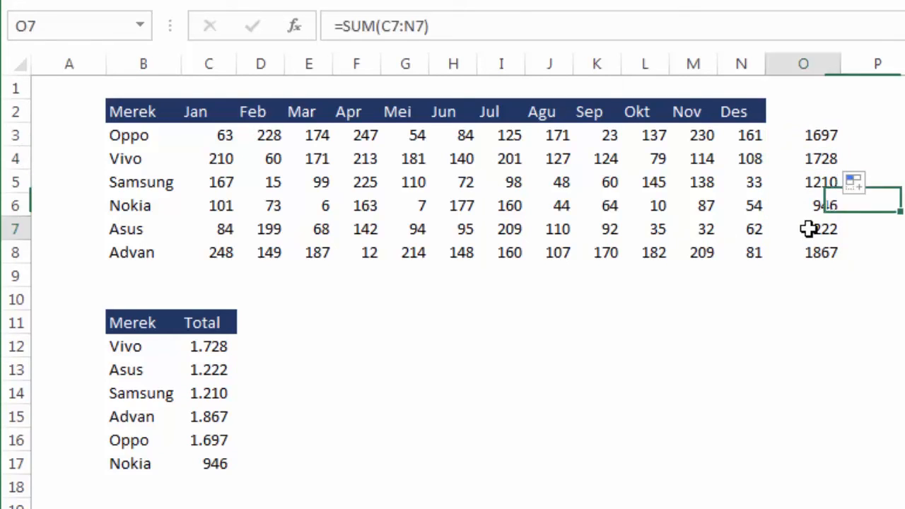
{"action": "left_click", "coordinate": [218, 369]}
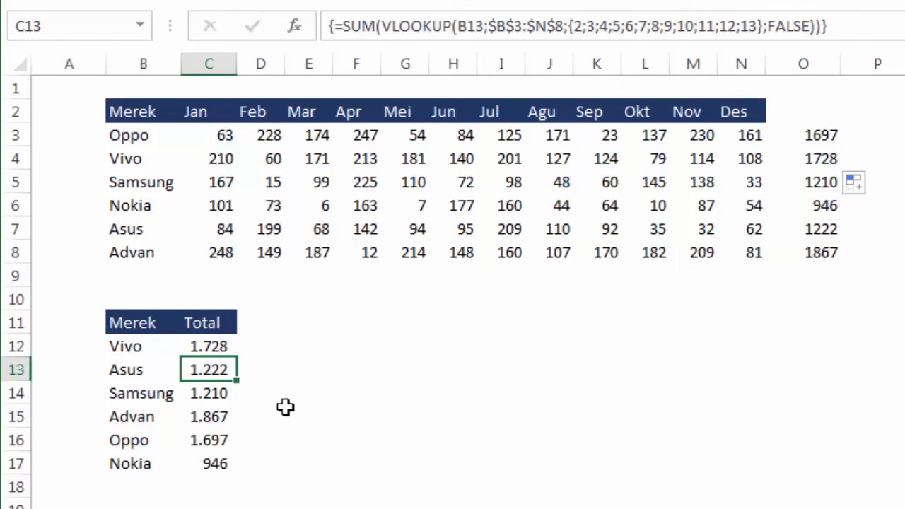
{"action": "left_click", "coordinate": [825, 184]}
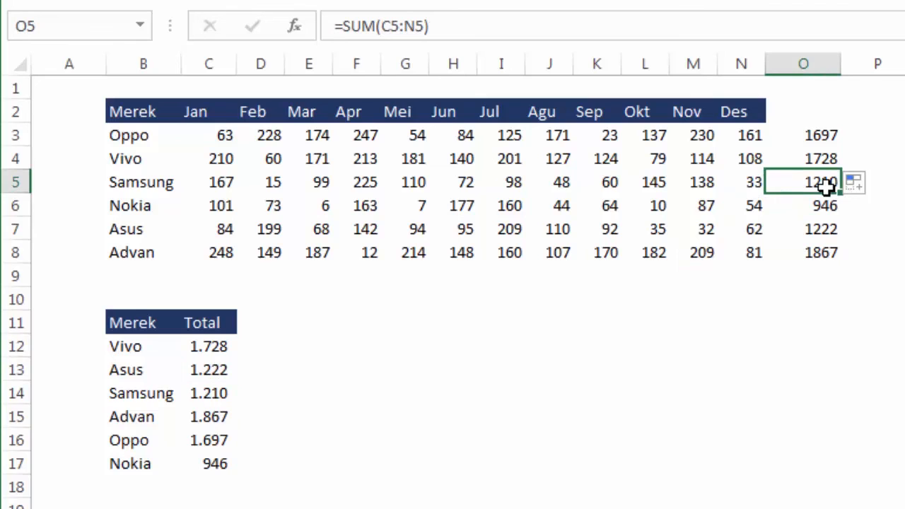
{"action": "left_click", "coordinate": [208, 465]}
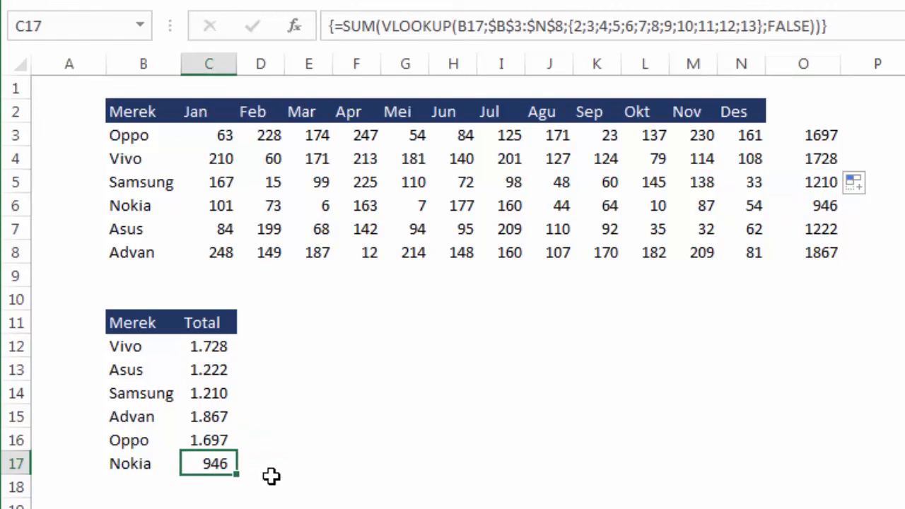
{"action": "left_click", "coordinate": [631, 388]}
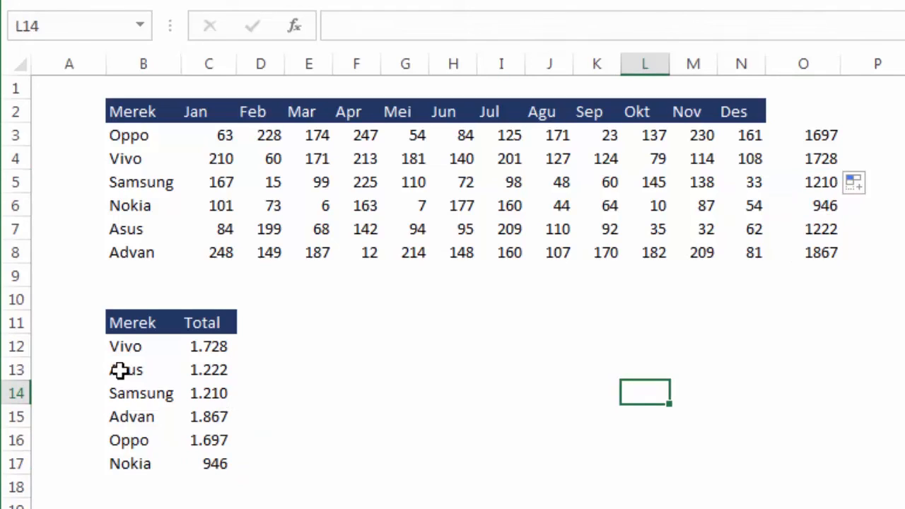
Swap the first two brands in the summary table by entering Asus in B12 and Vivo in B13, and inspect C13's formula.
{"action": "left_click", "coordinate": [131, 346]}
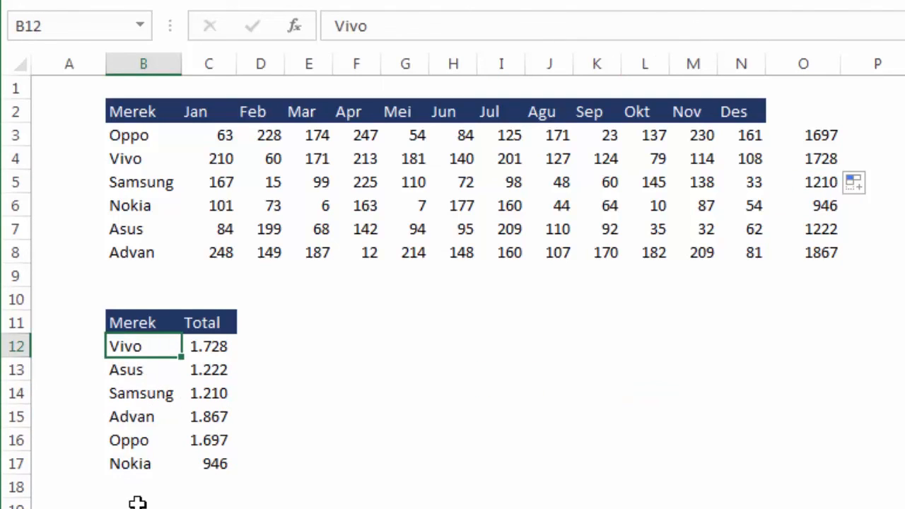
{"action": "left_click", "coordinate": [212, 346]}
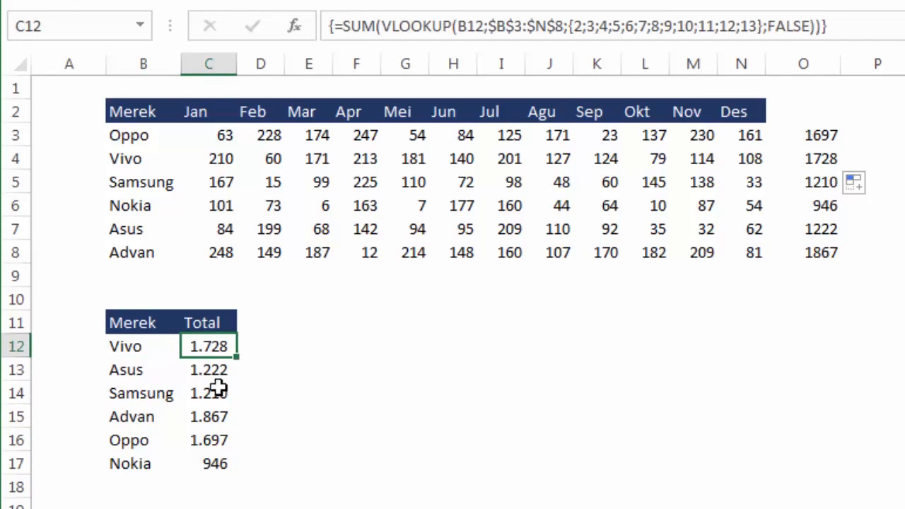
{"action": "left_click", "coordinate": [150, 372]}
{"action": "key", "text": "Up"}
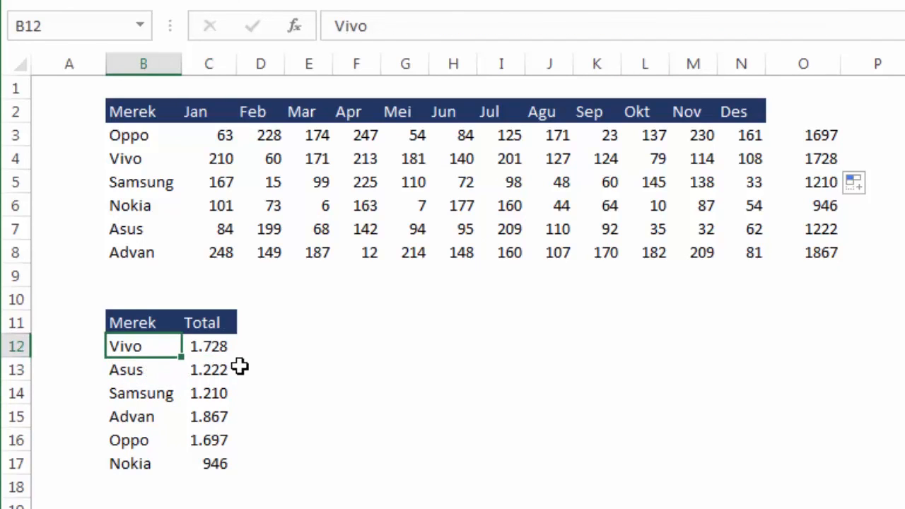
{"action": "type", "text": "Asus"}
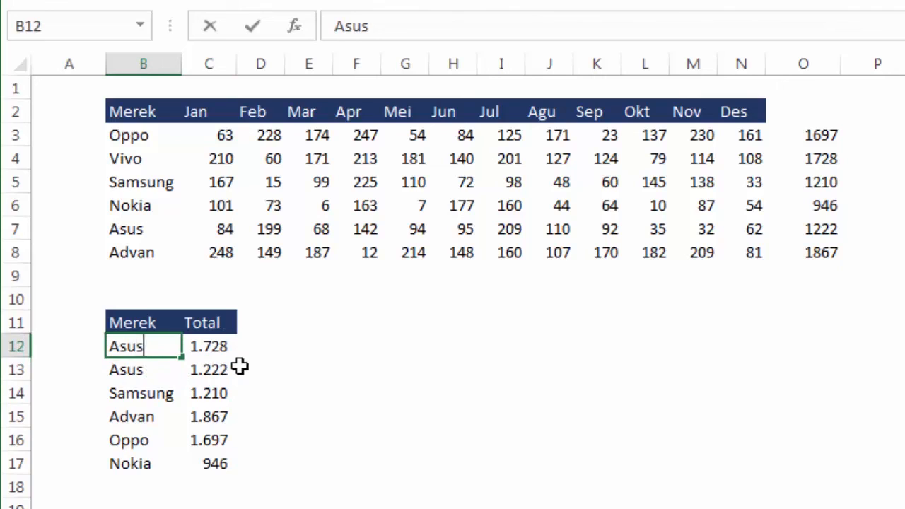
{"action": "key", "text": "Return"}
{"action": "key", "text": "F2"}
{"action": "type", "text": "Vivo"}
{"action": "key", "text": "Return"}
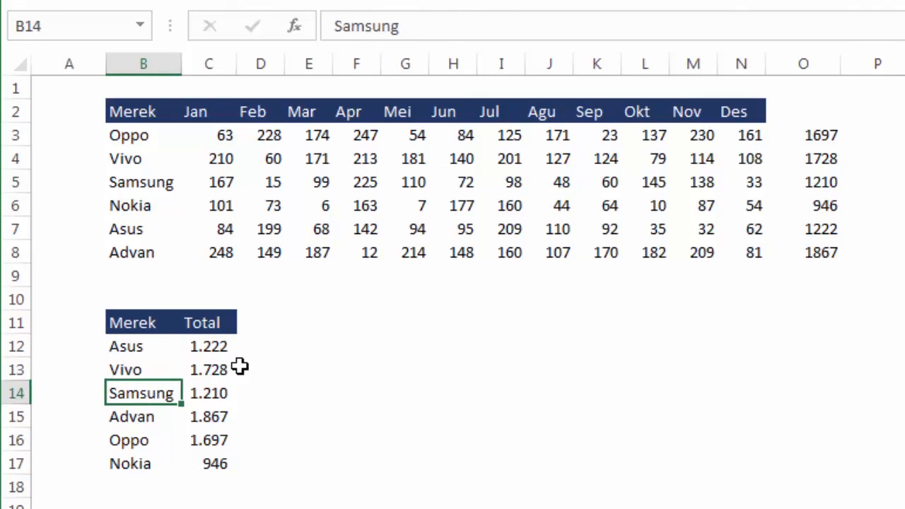
{"action": "left_click", "coordinate": [230, 368]}
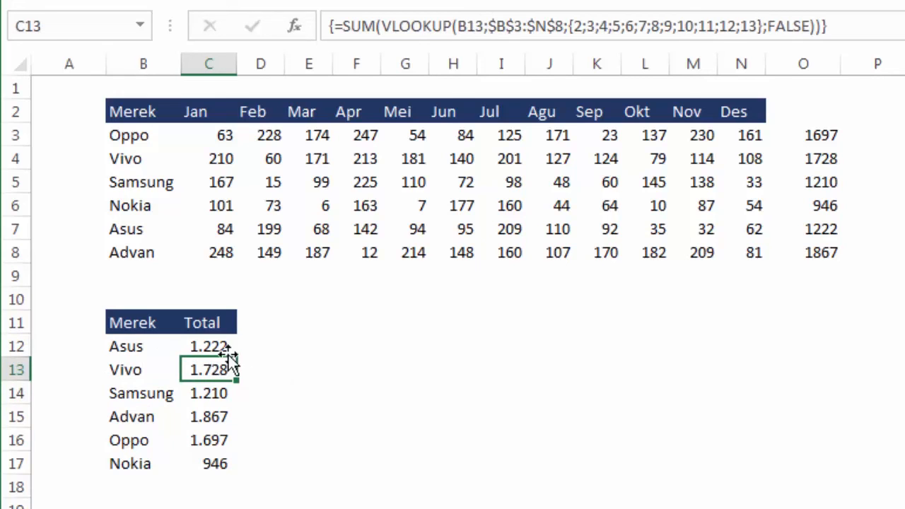
{"action": "left_click_drag", "start_coordinate": [212, 157], "coordinate": [720, 162]}
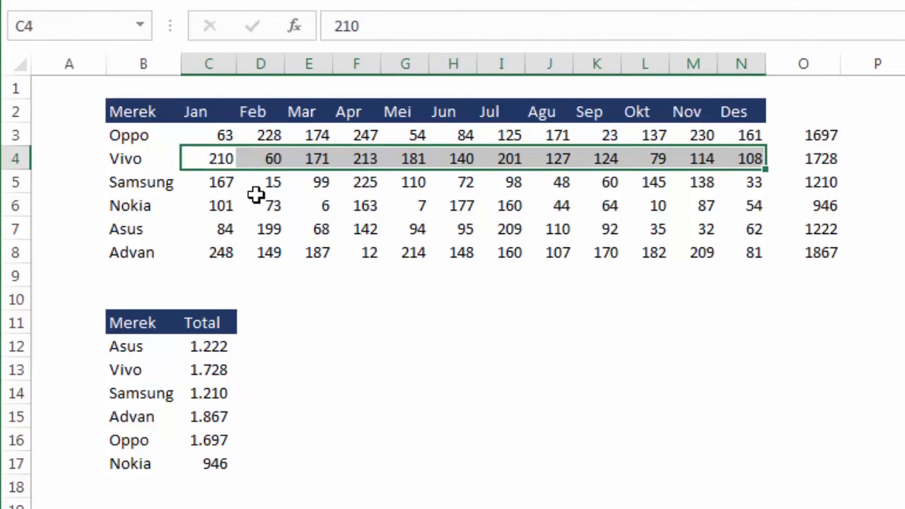
{"action": "left_click_drag", "start_coordinate": [254, 184], "coordinate": [648, 182]}
{"action": "left_click", "coordinate": [675, 228]}
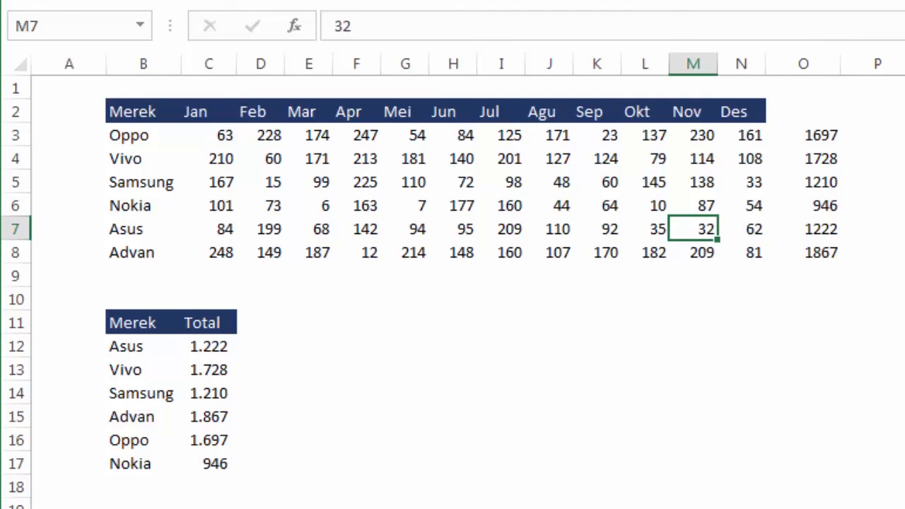
Clear the check sums beside the monthly sales table from O3:O9.
{"action": "left_click_drag", "start_coordinate": [811, 127], "coordinate": [829, 277]}
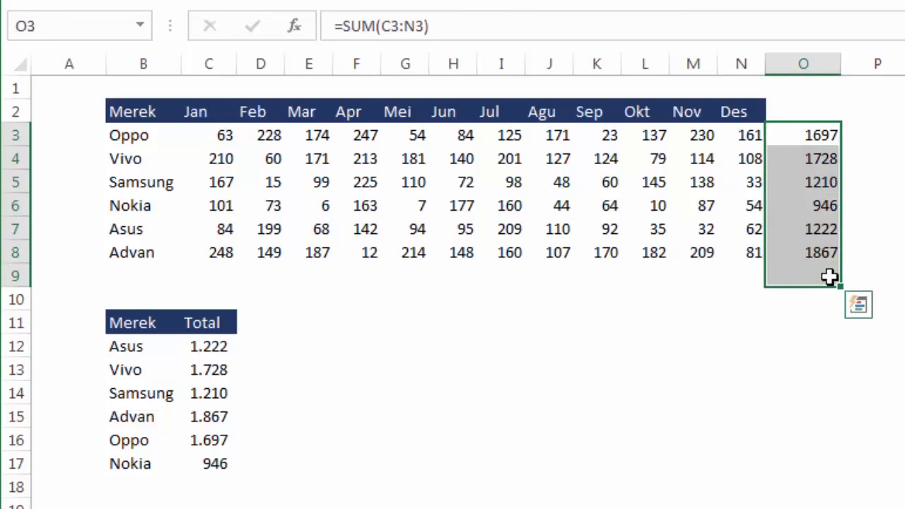
{"action": "key", "text": "Delete"}
{"action": "left_click", "coordinate": [788, 384]}
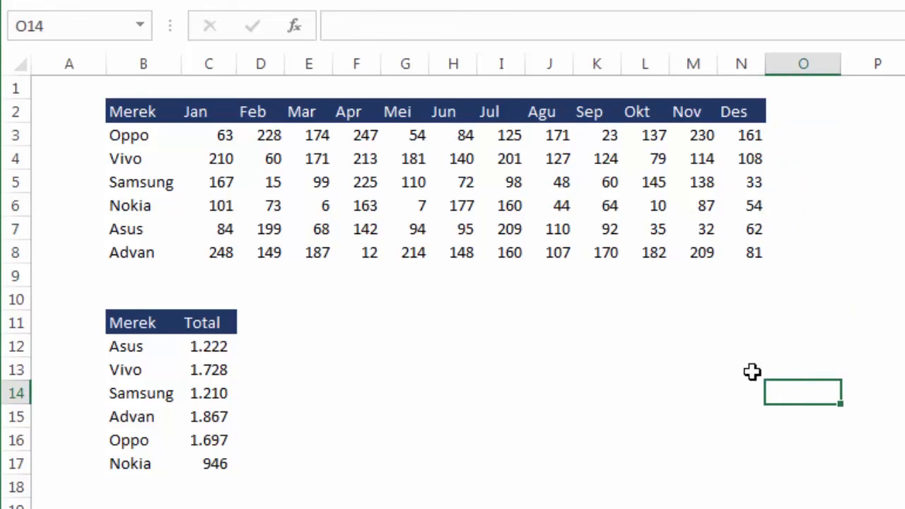
{"action": "left_click", "coordinate": [362, 348]}
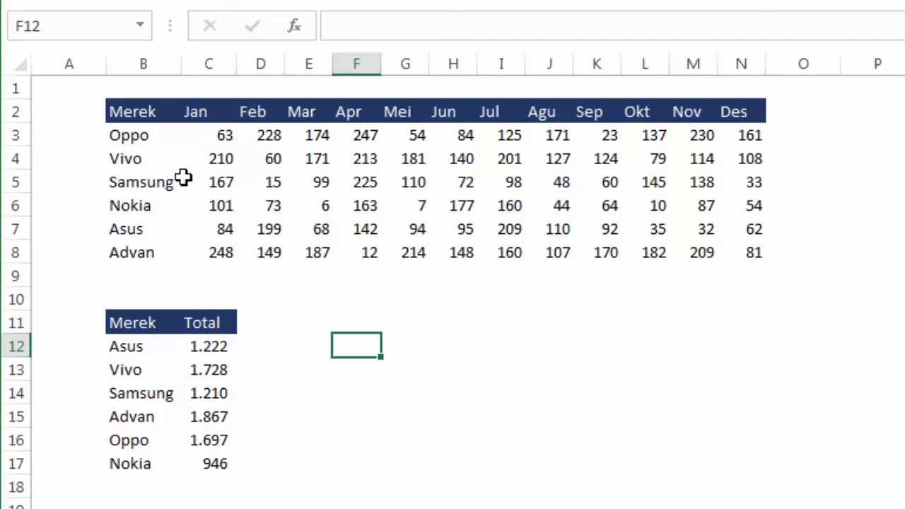
{"action": "left_click", "coordinate": [178, 137]}
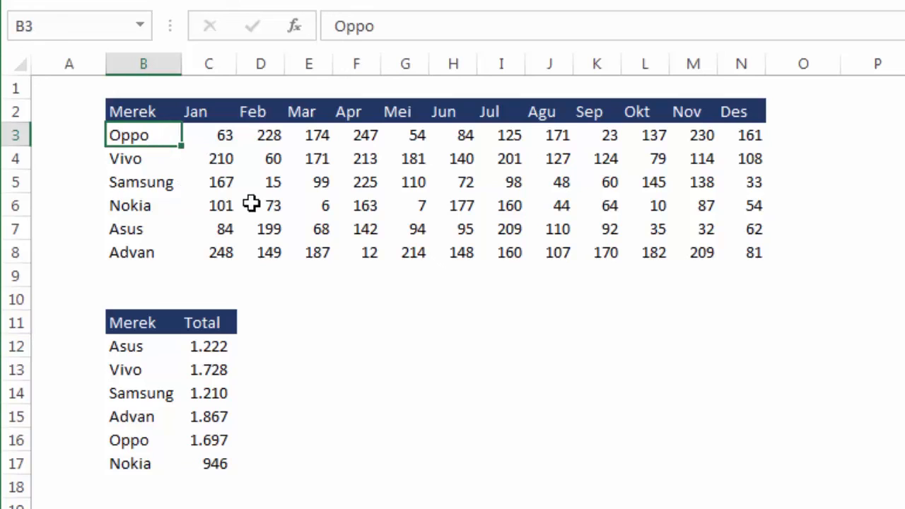
{"action": "left_click", "coordinate": [177, 323]}
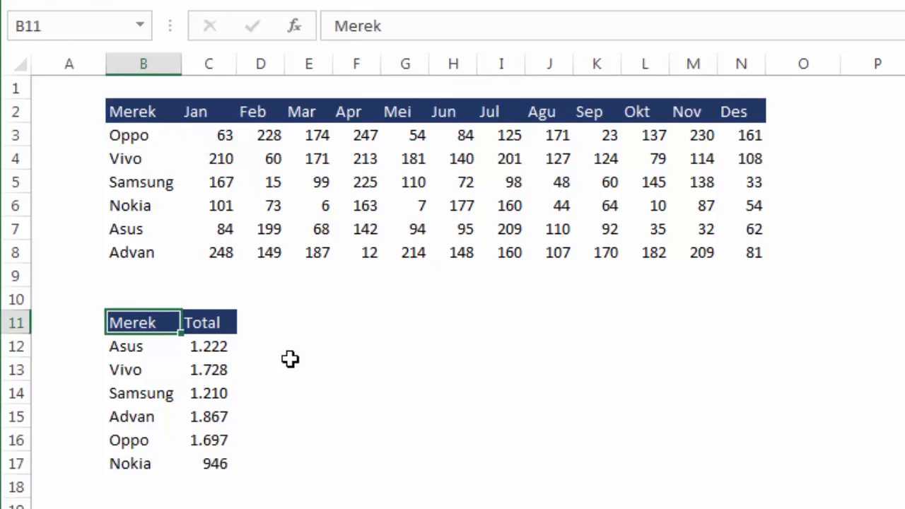
{"action": "left_click", "coordinate": [291, 361]}
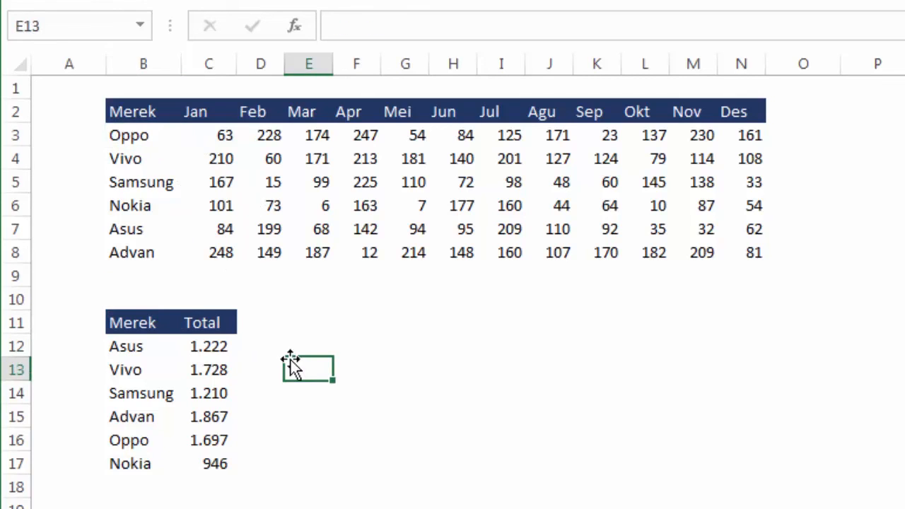